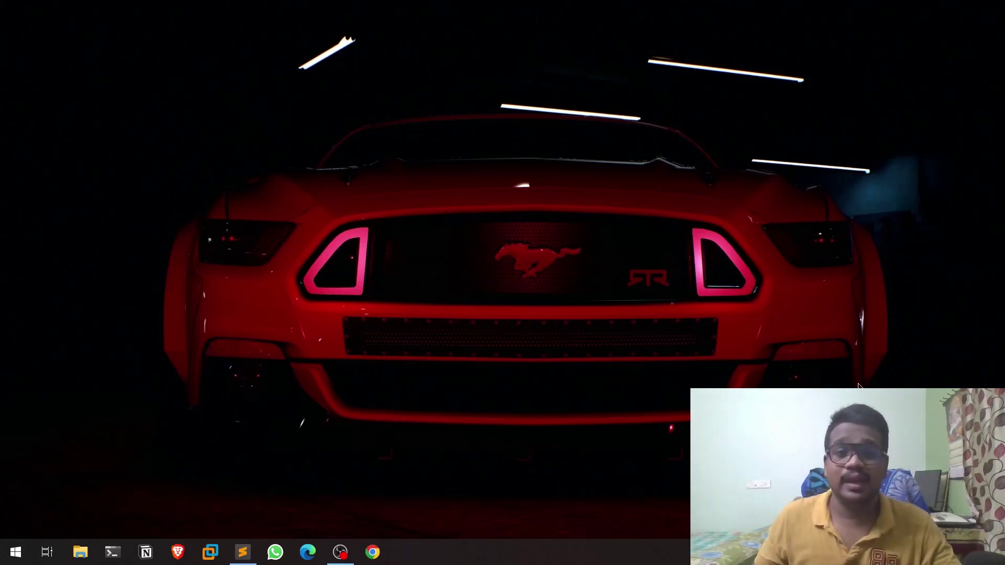
Switch to the Brave browser and open google.com.
left_click(180, 552)
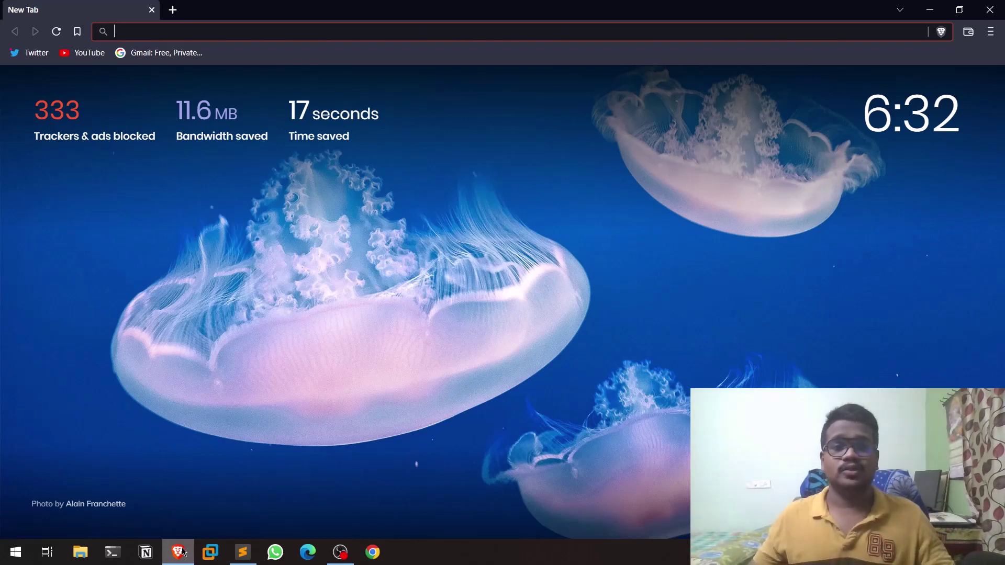
type("googl")
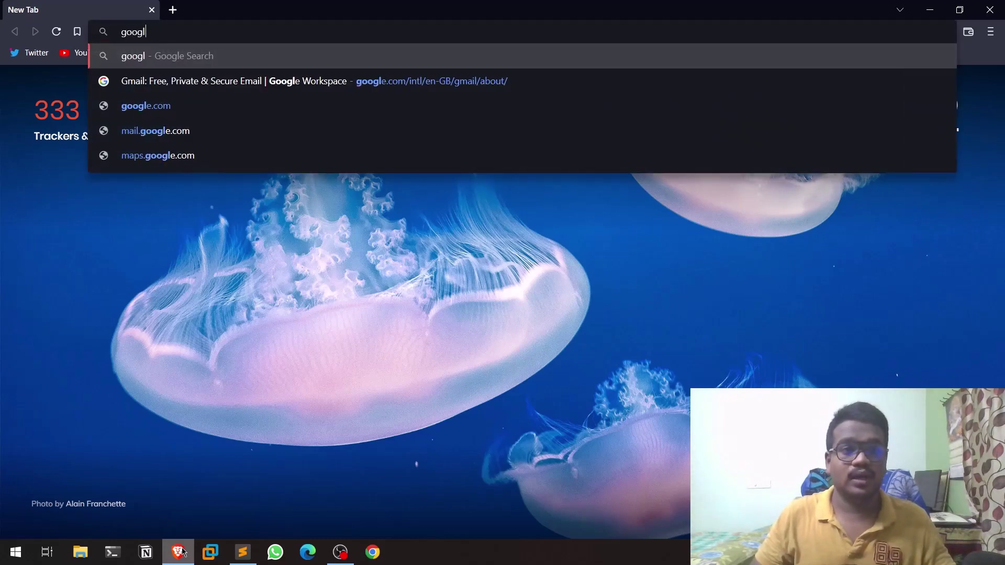
key("Down")
key("Down")
key("Return")
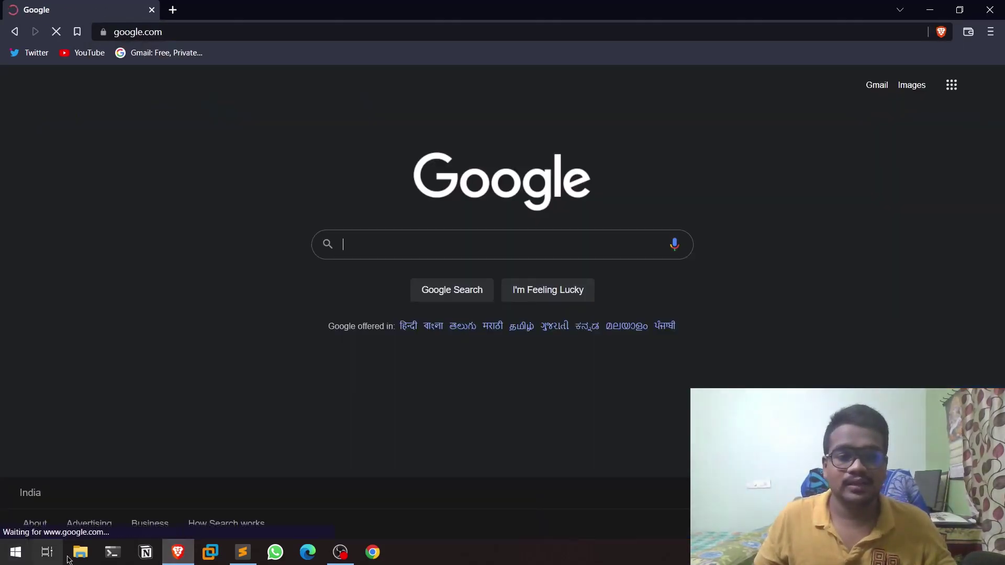
Switch to Sublime Text and add the label "- samsung customer" after the phone number on line 1.
left_click(235, 562)
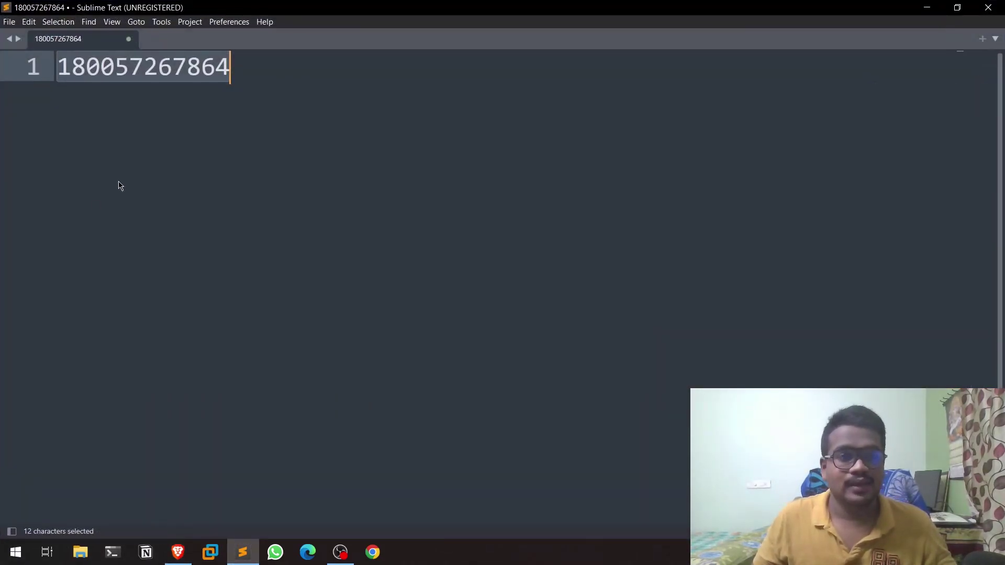
left_click(252, 62)
type("- ")
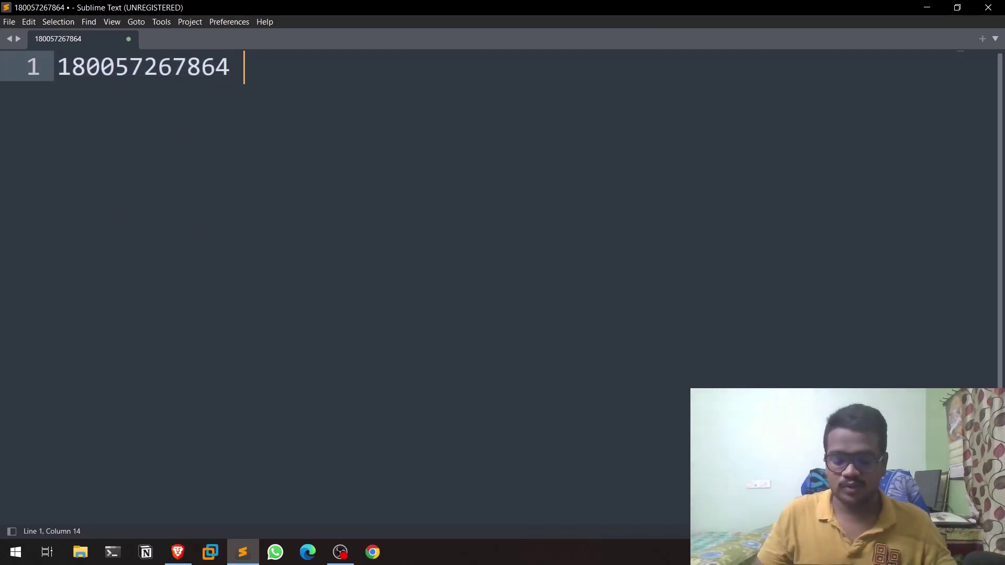
type("sa")
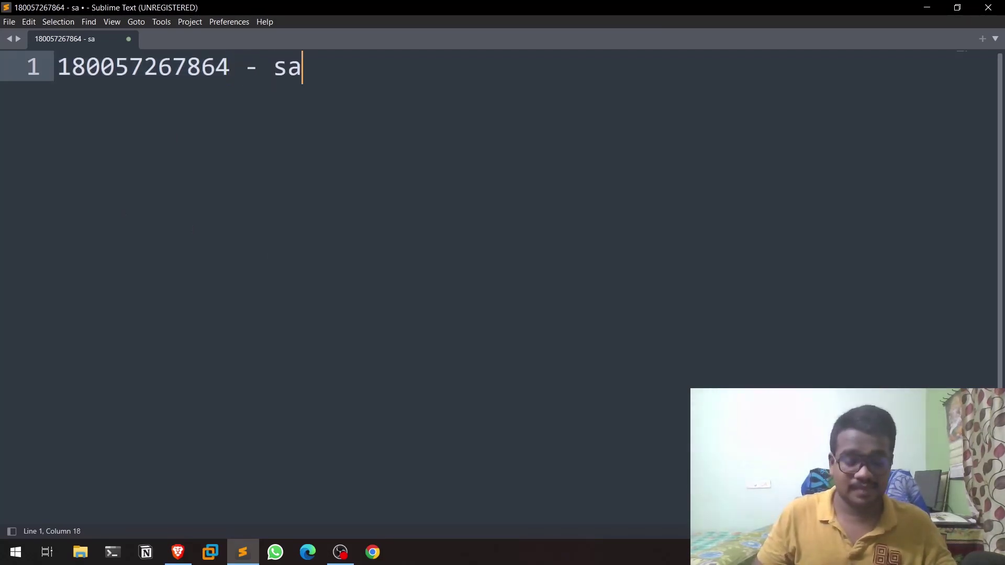
type("ms")
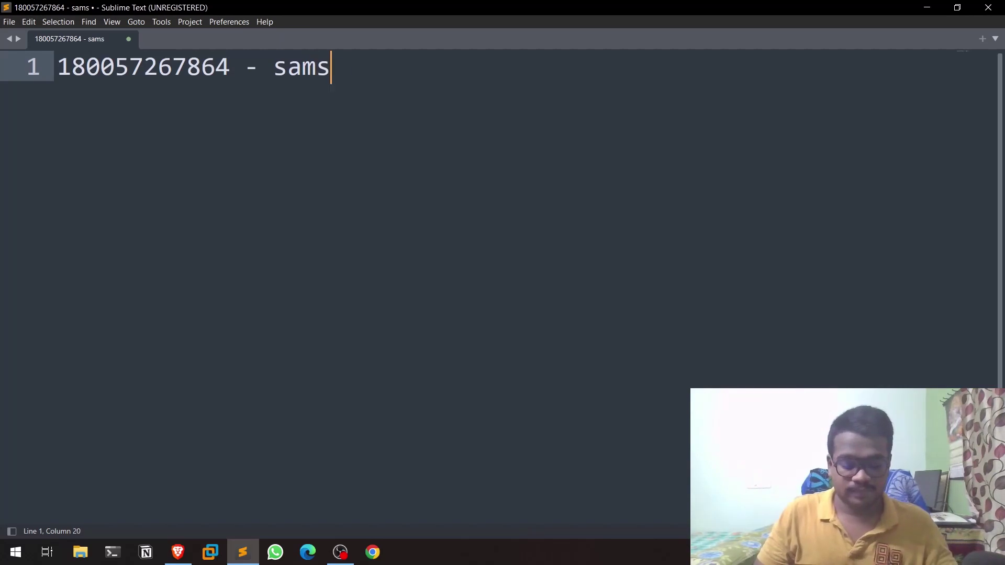
type("ung customer")
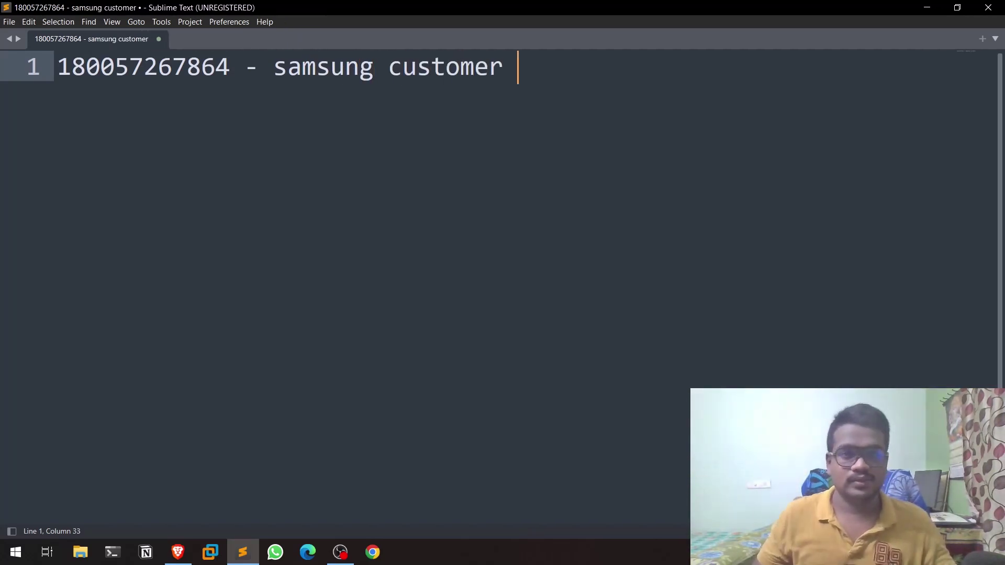
Copy the phone number from line 1 of the note.
left_click(159, 73)
double_click(161, 75)
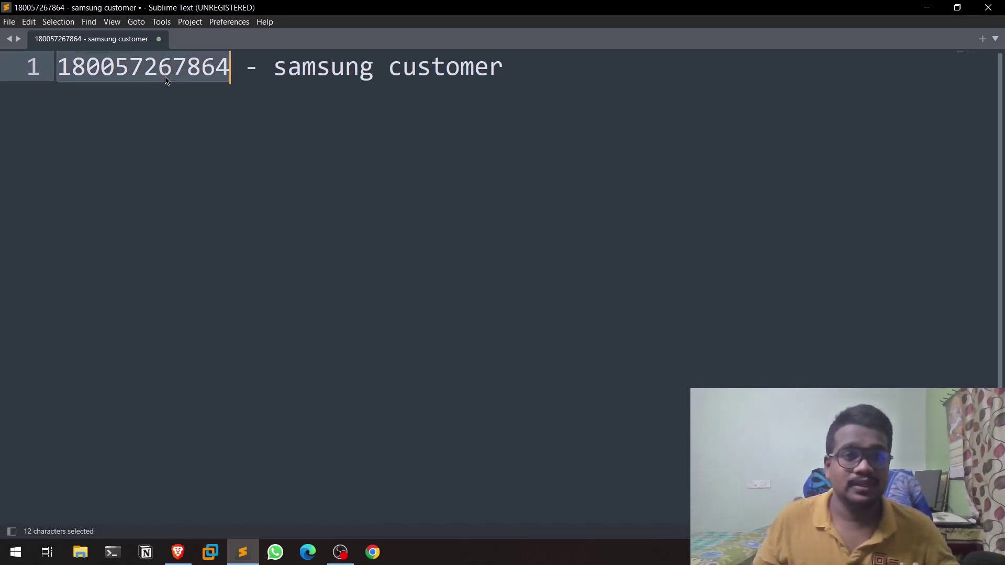
right_click(166, 79)
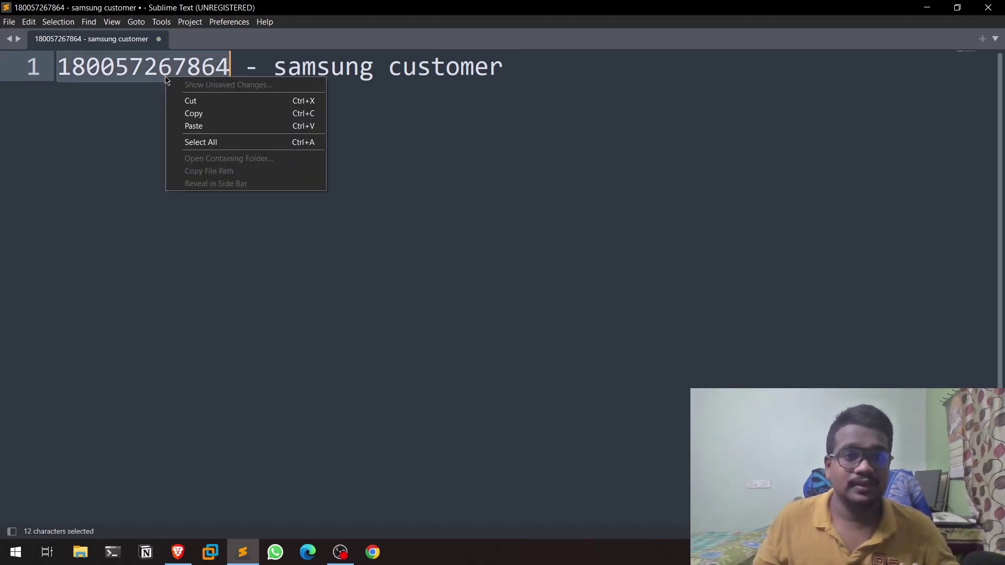
left_click(196, 113)
left_click(314, 152)
Switch to Brave and search Google for the copied phone number.
left_click(180, 554)
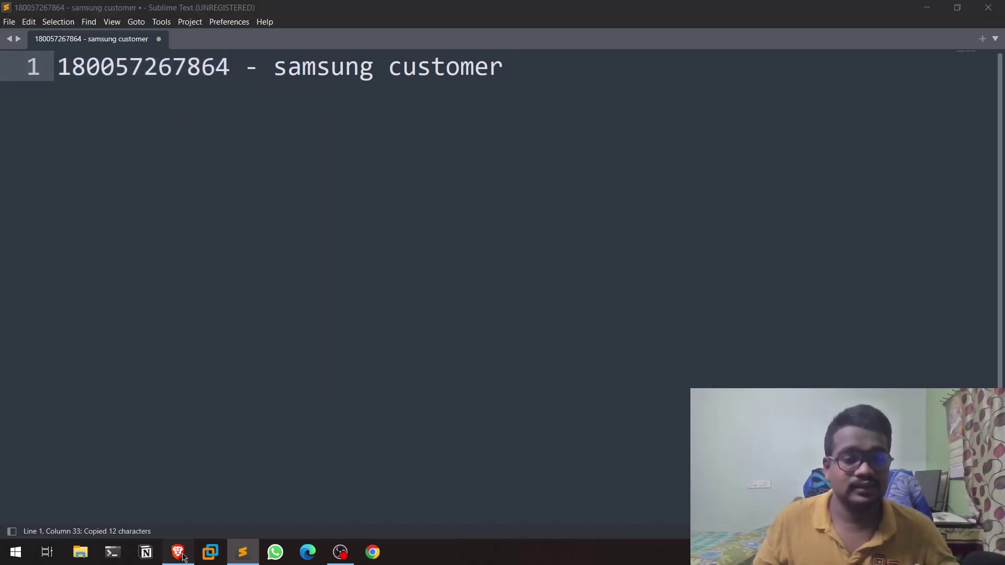
left_click(866, 214)
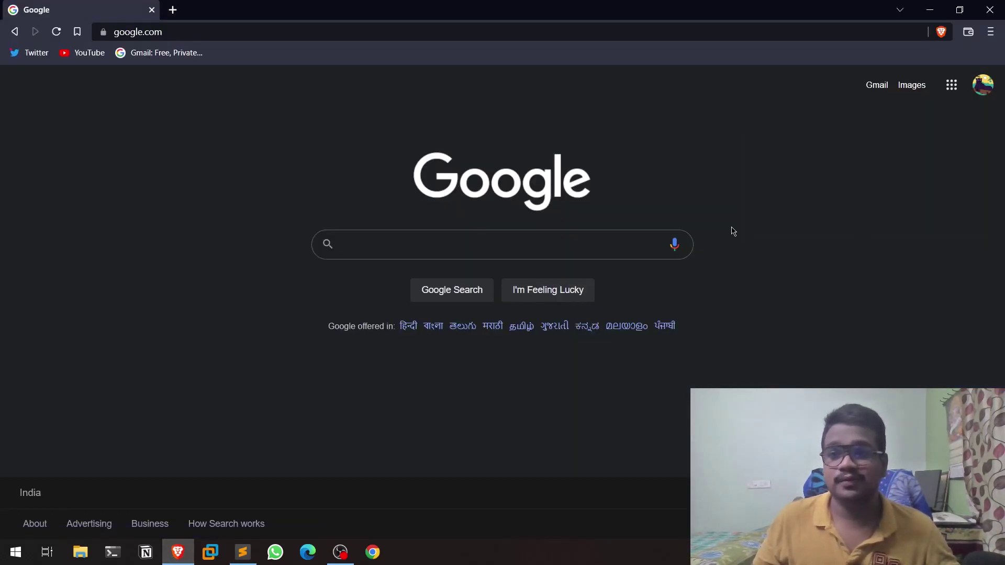
left_click(585, 242)
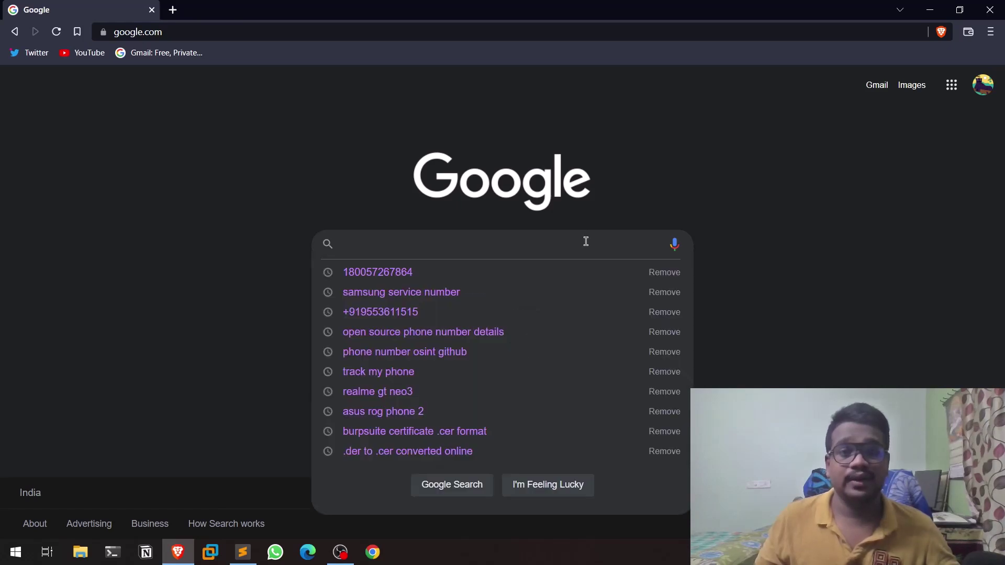
key("ctrl+v")
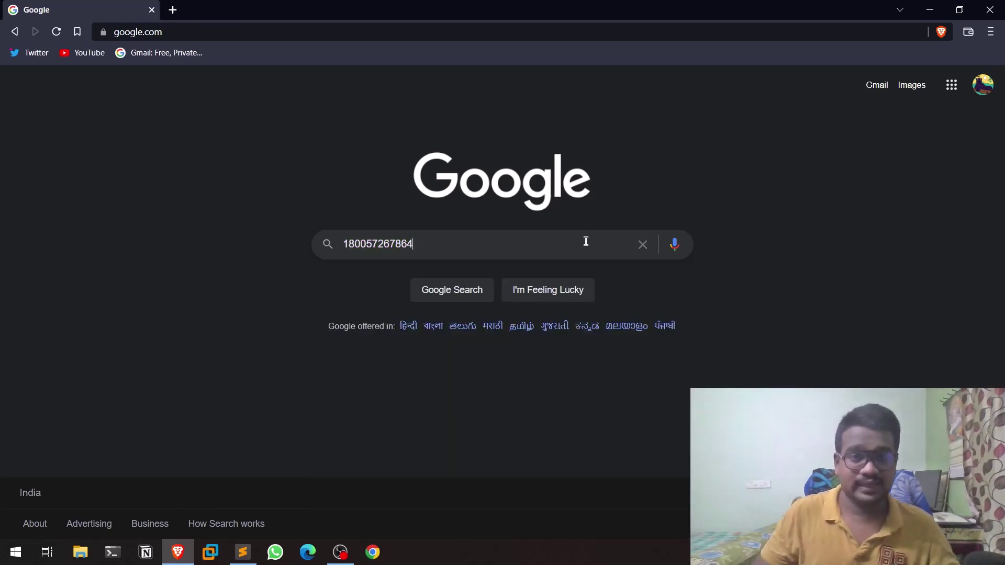
key("Return")
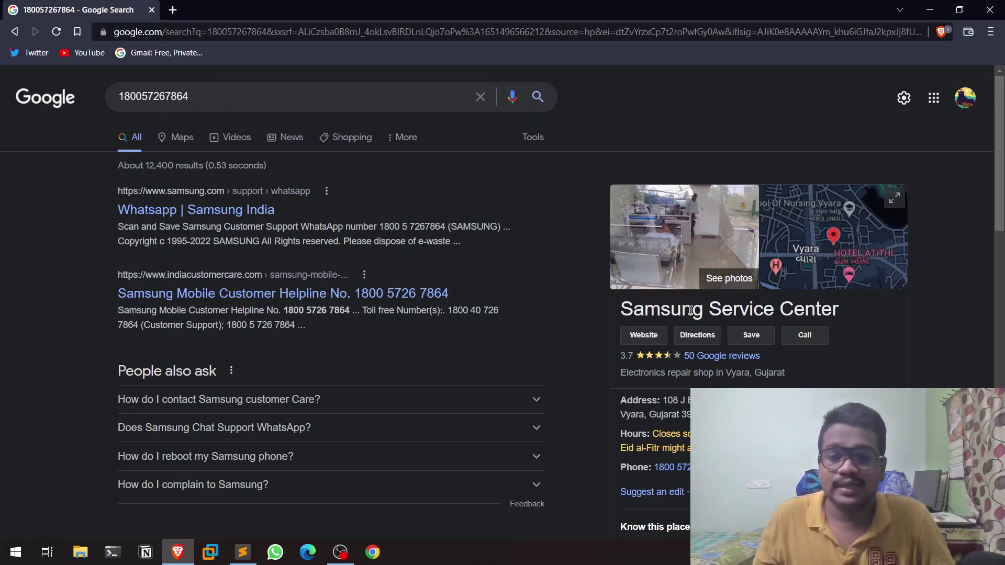
Look through the Google results and the business listing for the phone number.
scroll(691, 314, "down", 1)
scroll(940, 305, "down", 6)
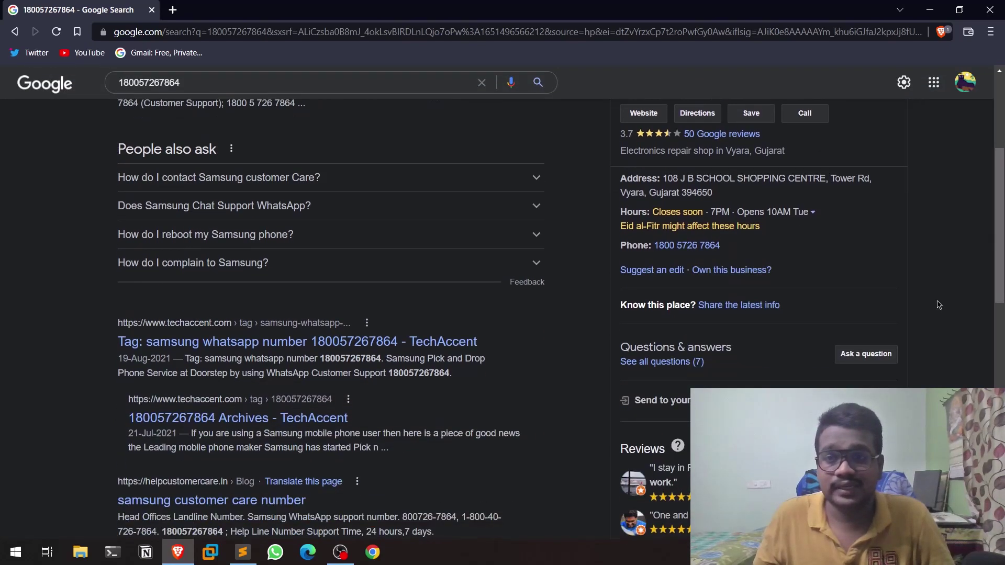
scroll(939, 305, "down", 5)
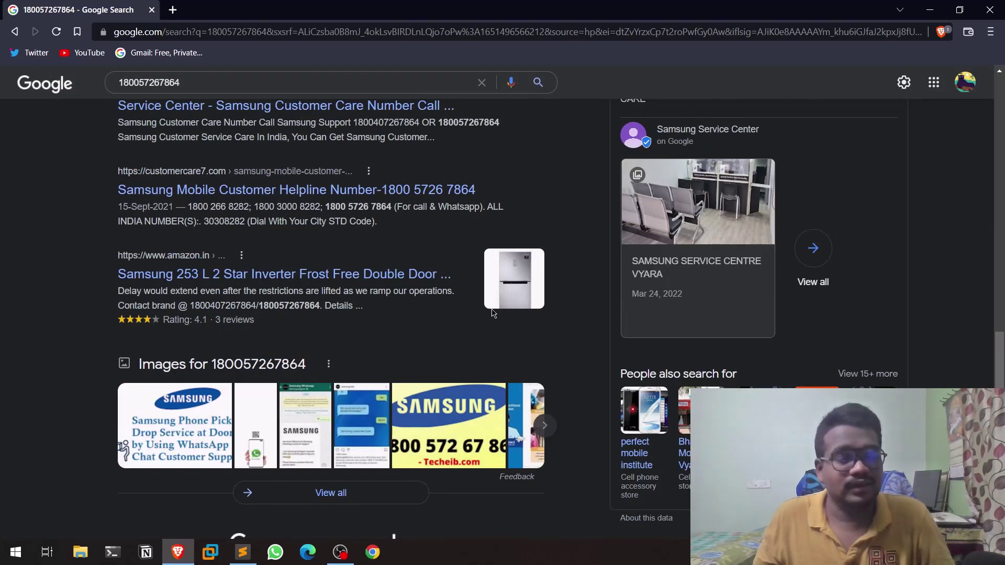
scroll(932, 304, "up", 12)
Restrict the phone number search to Twitter by putting site:twitter.com before the number and run it.
left_click(312, 97)
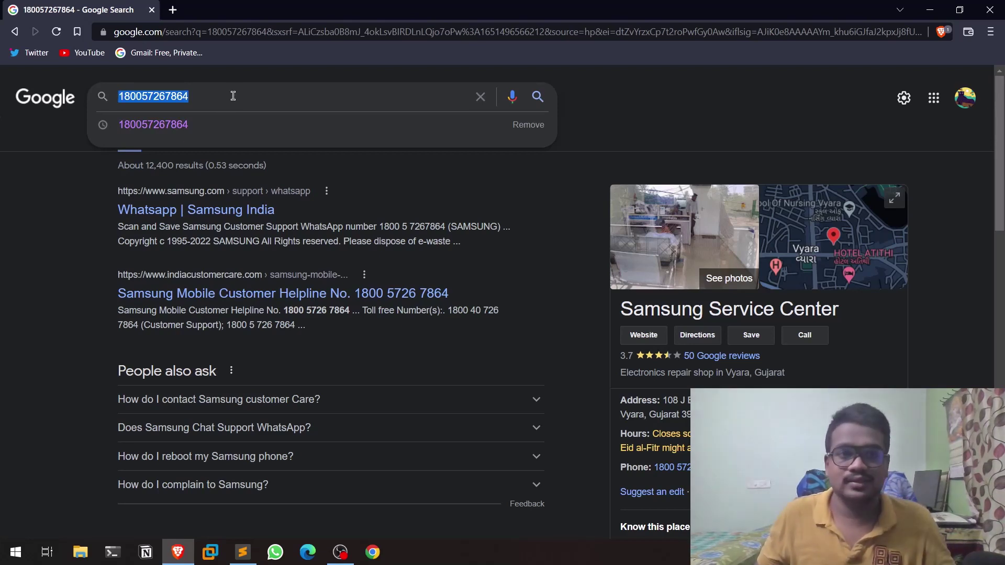
left_click(194, 107)
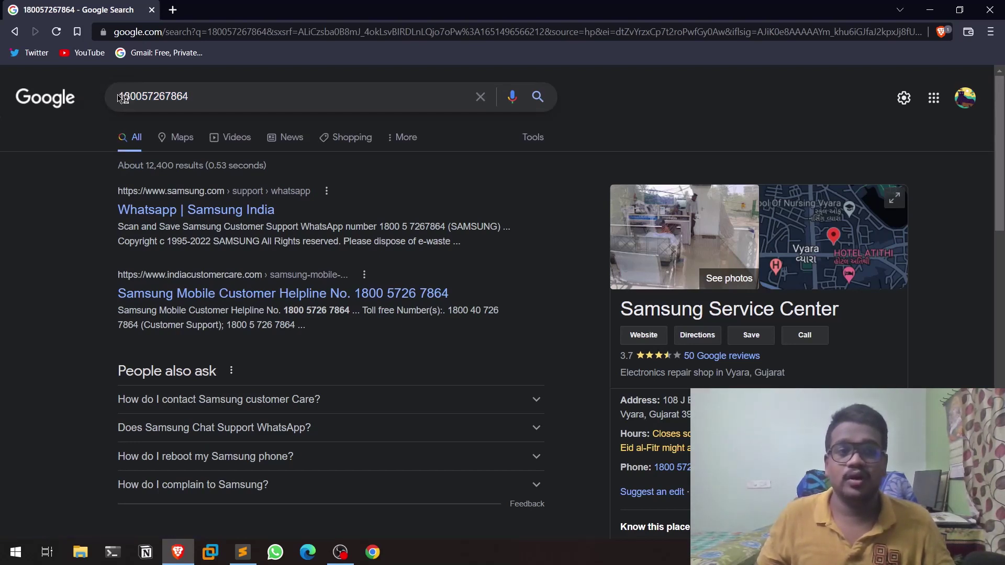
left_click(161, 102)
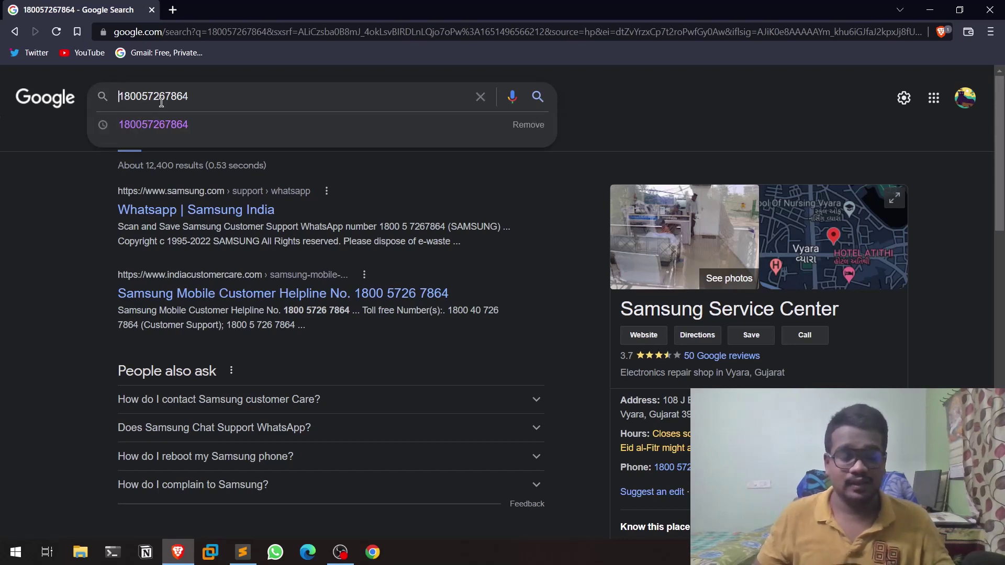
type("site")
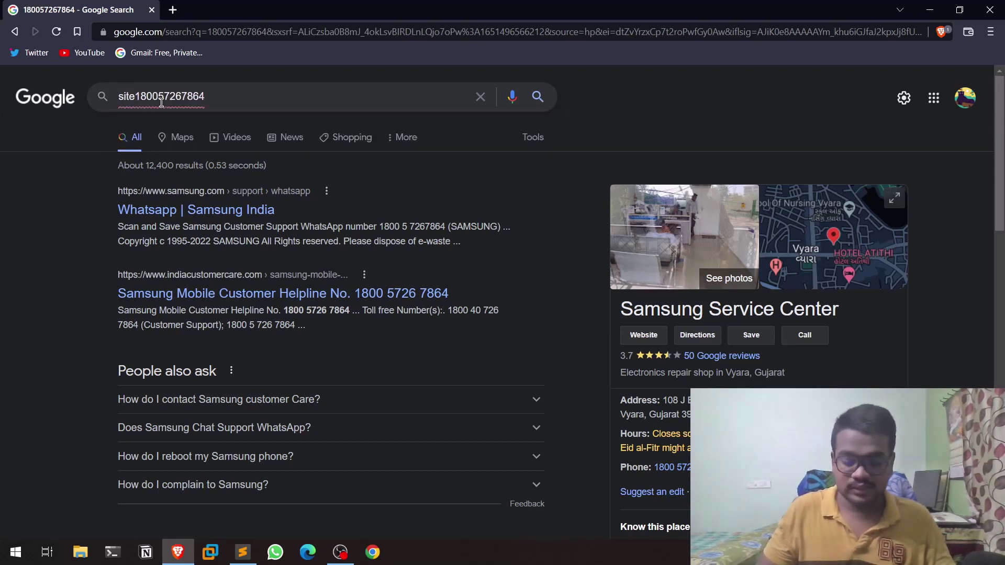
type(":twitte")
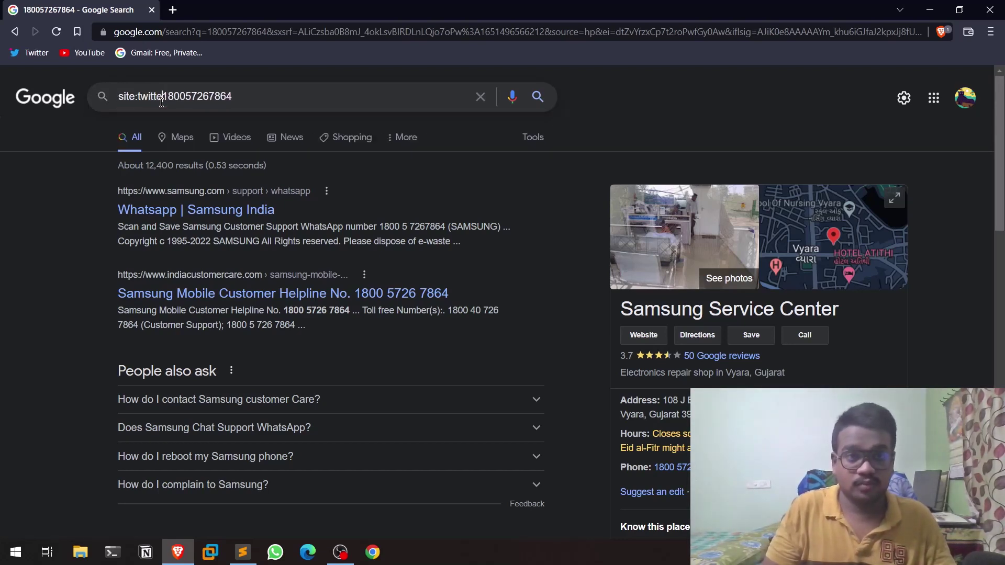
type("r")
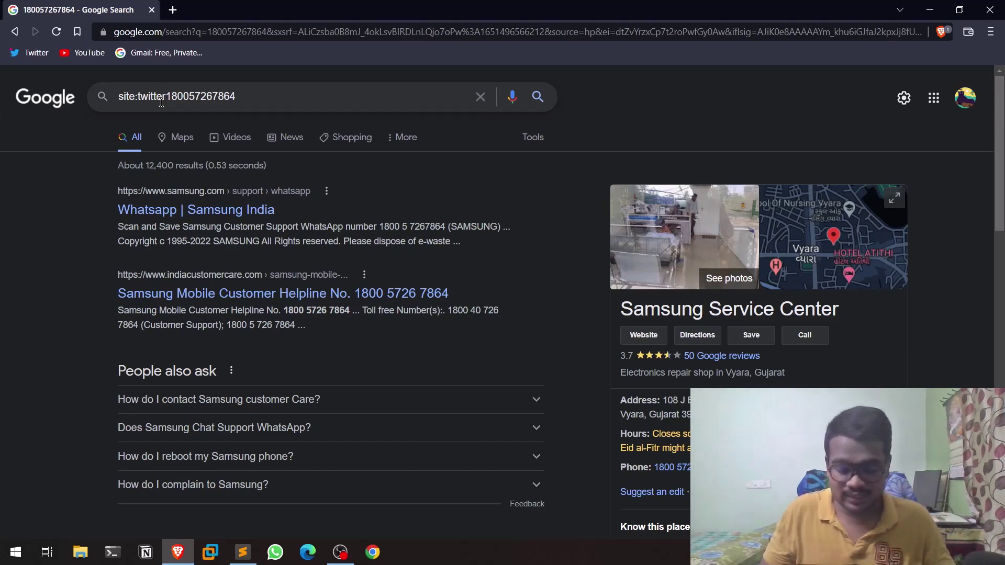
type(".com")
key("Return")
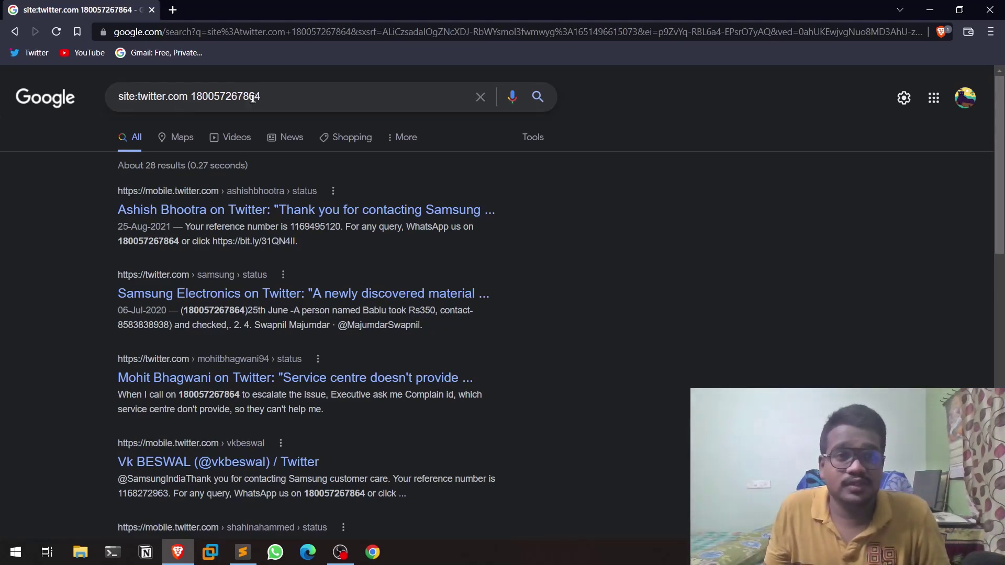
Review the Twitter results that mention the phone number and the site operator in the query.
scroll(421, 168, "down", 3)
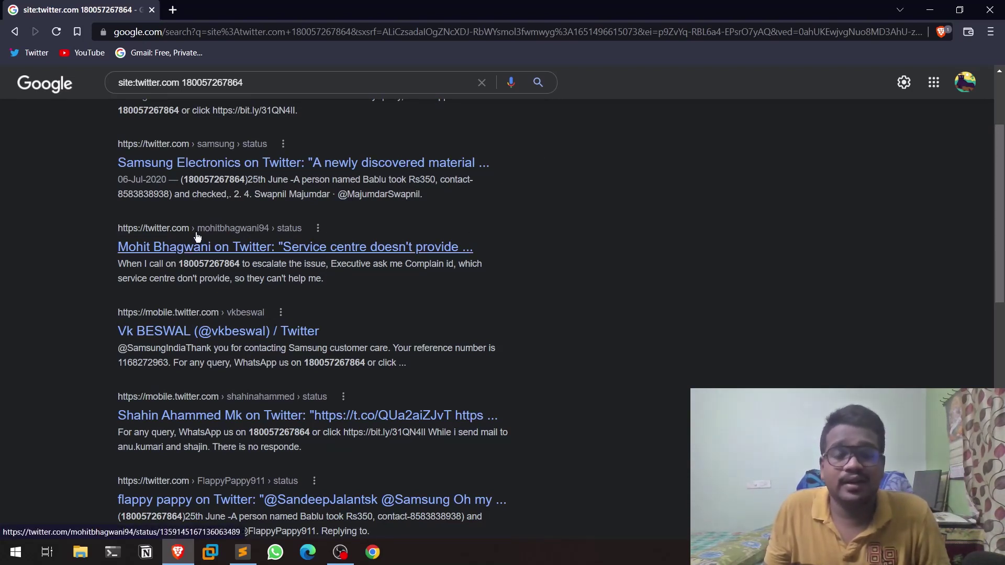
scroll(197, 237, "up", 3)
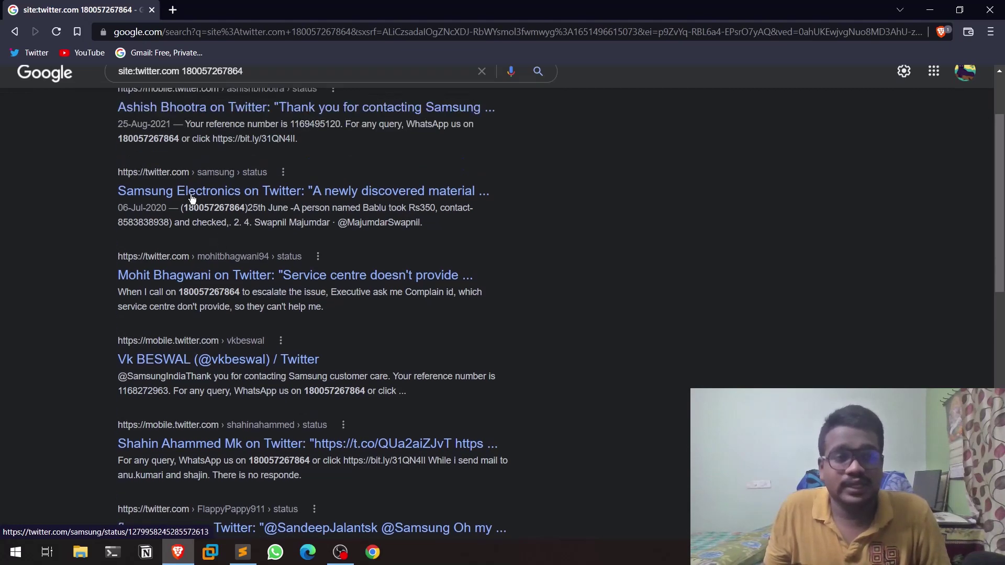
double_click(142, 96)
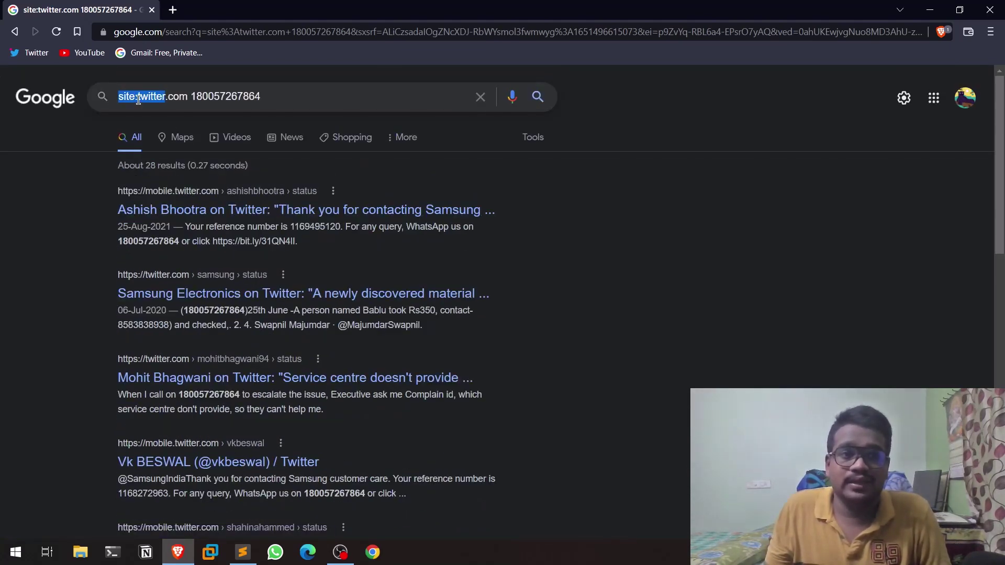
left_click(165, 97)
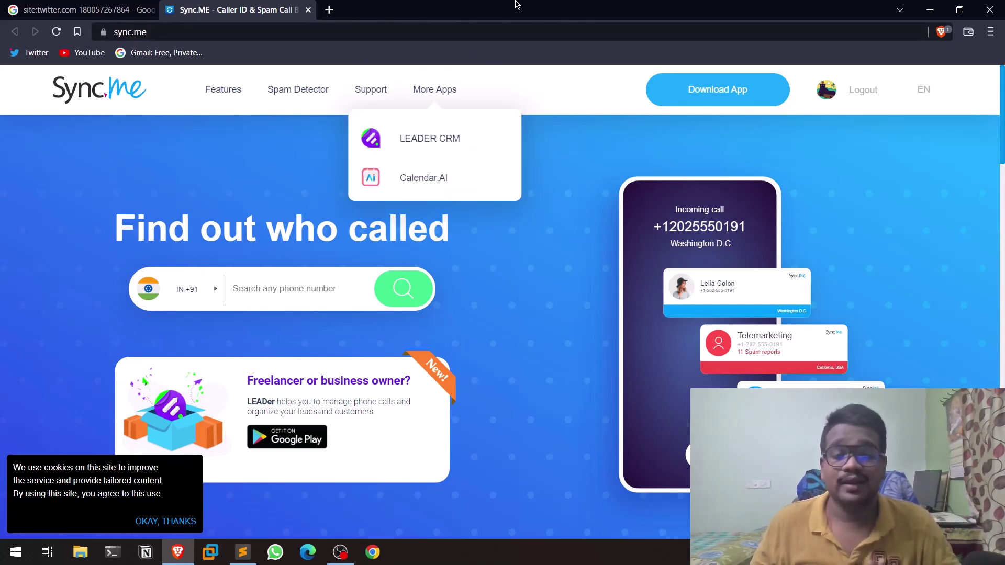
Switch to Sublime Text and start a new entry "primary -" on line 3, leaving line 2 blank.
left_click(243, 552)
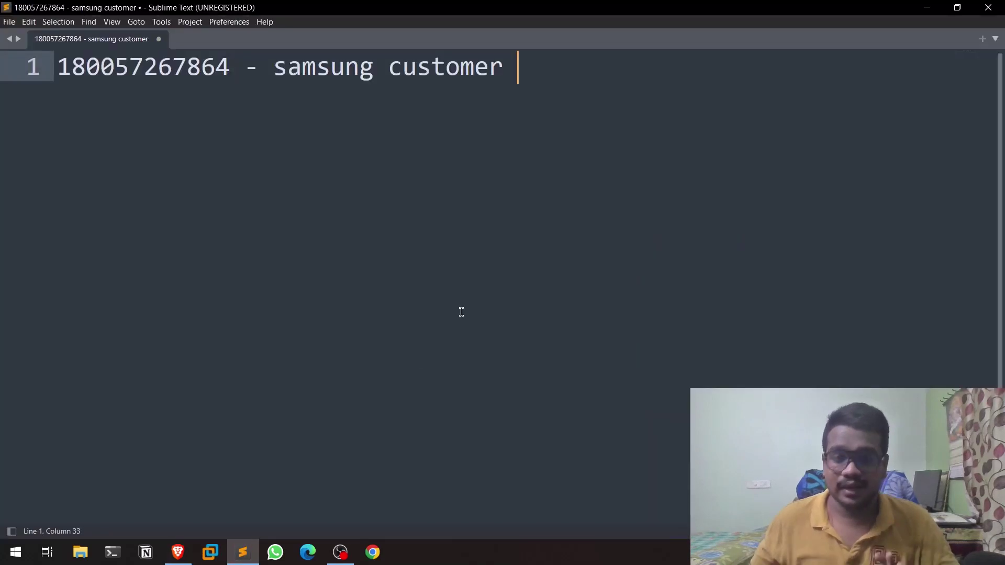
key("Return")
key("Return")
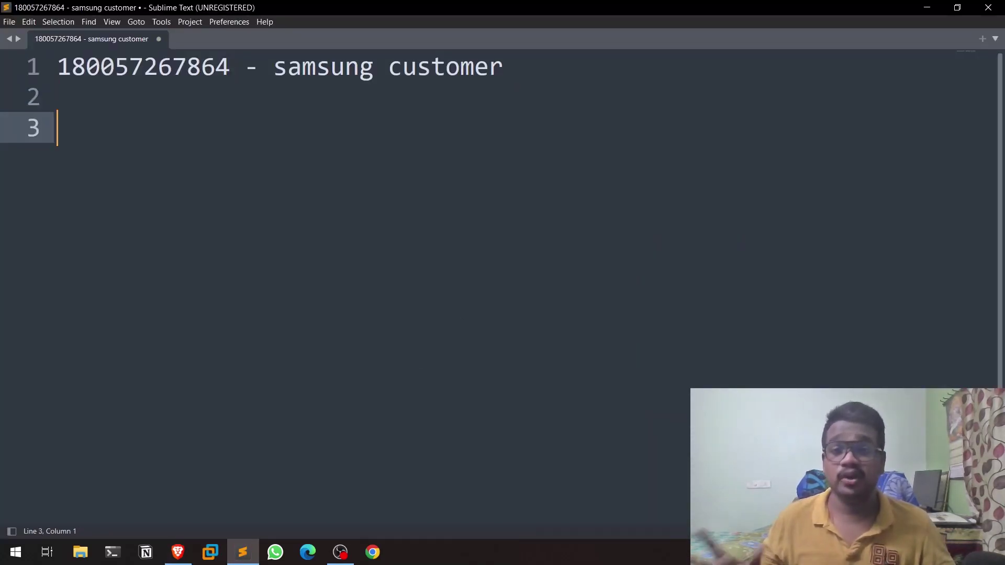
type("primary")
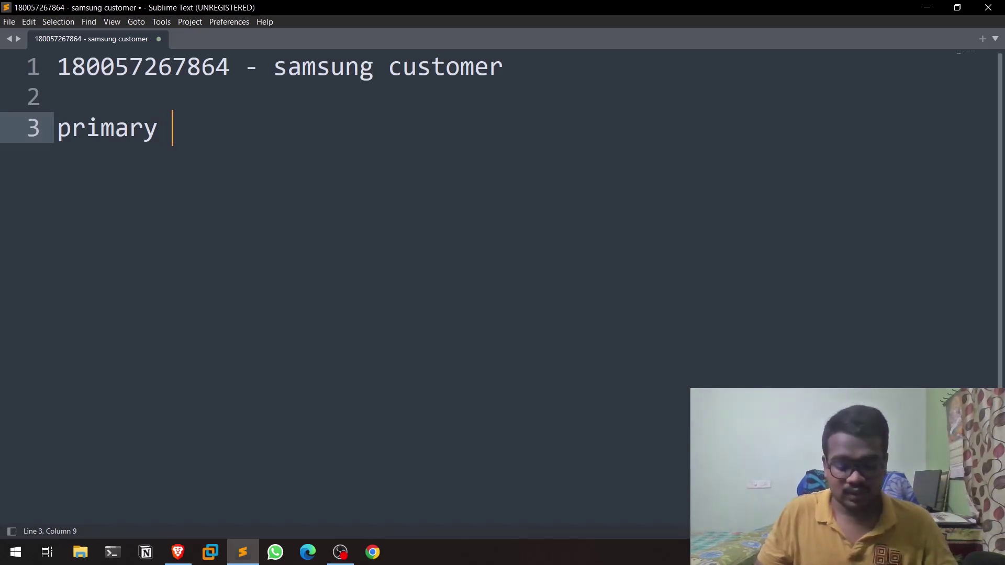
type(" -")
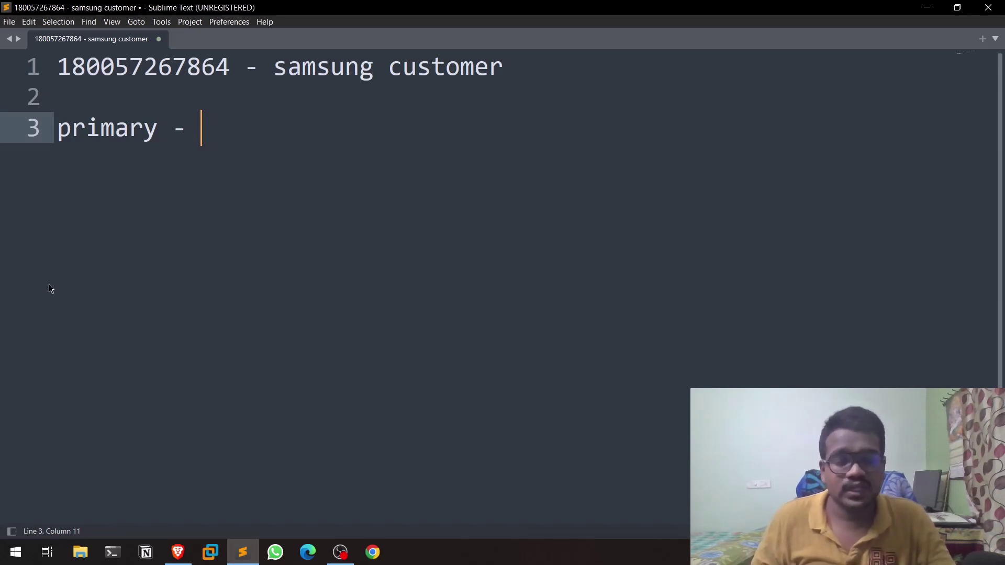
Switch back to the Sync.ME page in Brave and look at the country code list, keeping IN +91.
left_click(936, 4)
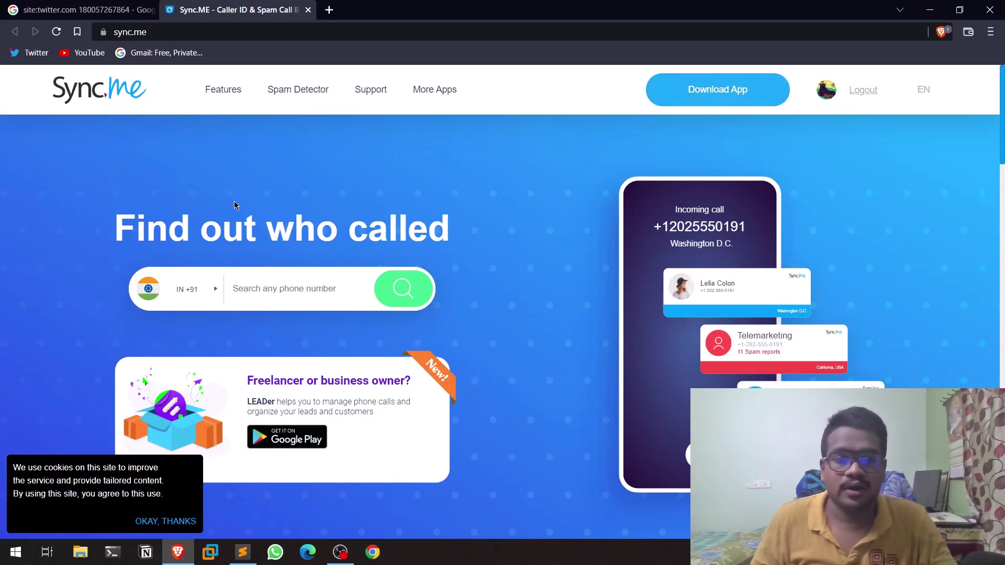
scroll(225, 214, "down", 1)
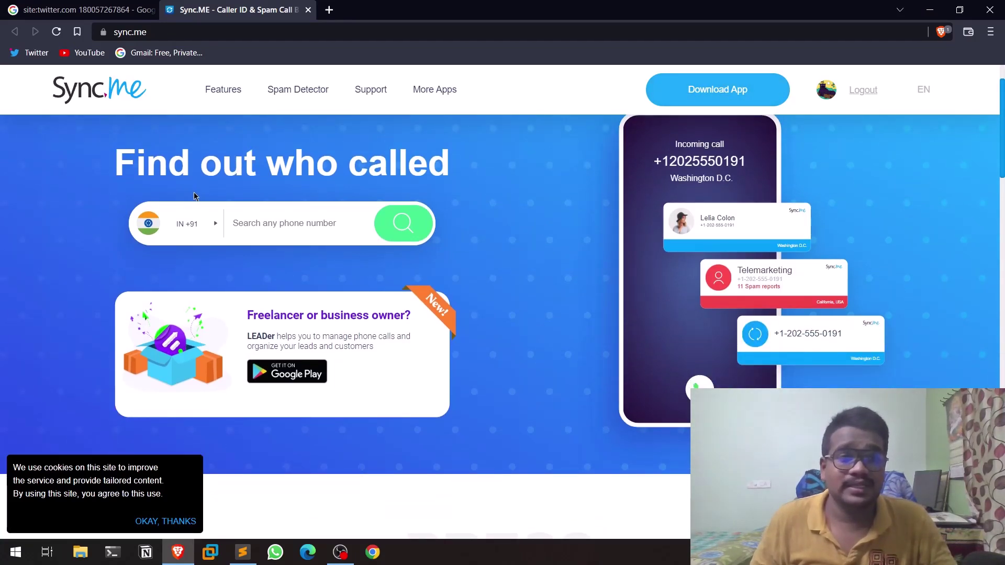
left_click(181, 225)
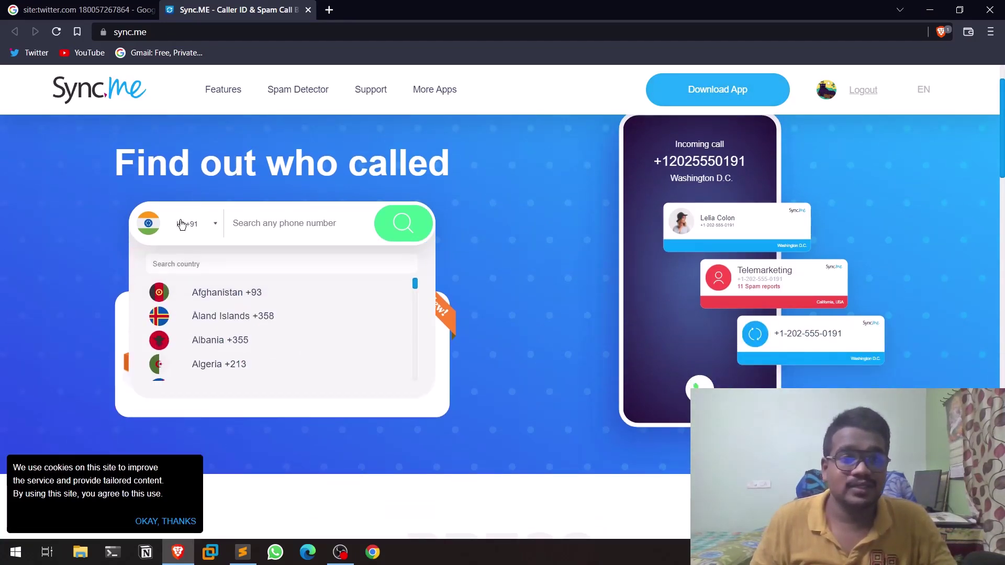
left_click(55, 268)
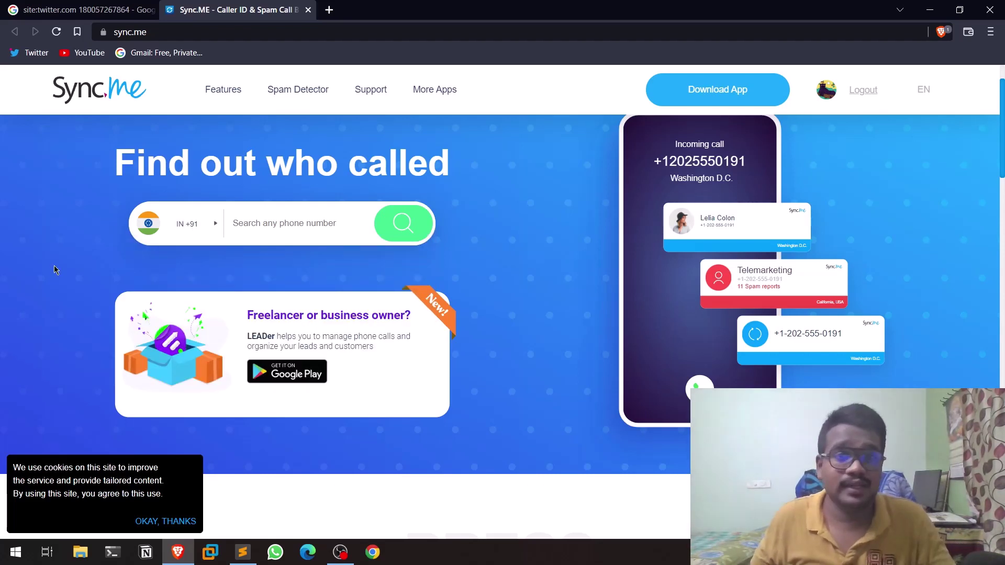
Copy the phone number from line 1 of the Sublime Text notes and look it up on Sync.ME with IN +91.
left_click(318, 226)
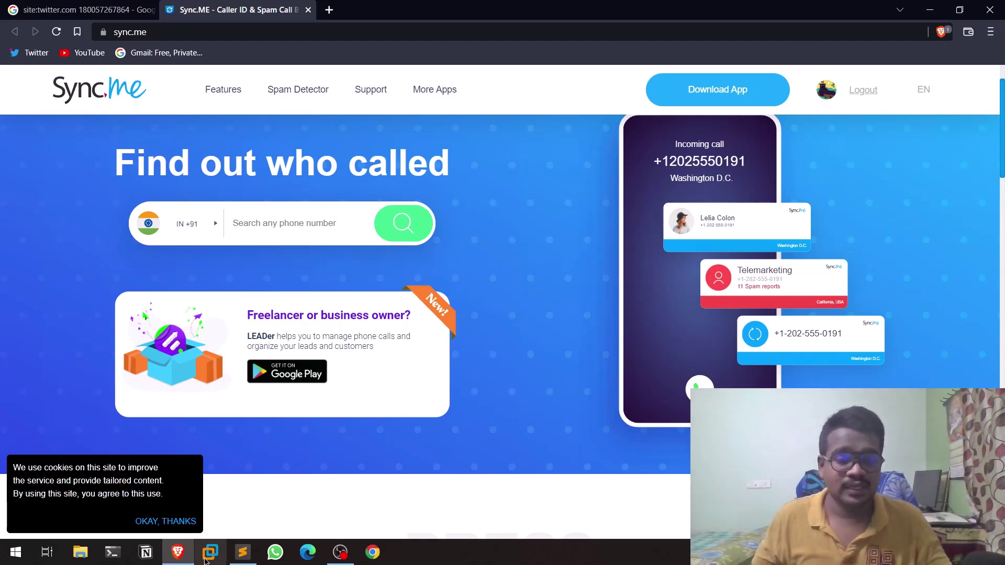
left_click(254, 550)
double_click(130, 65)
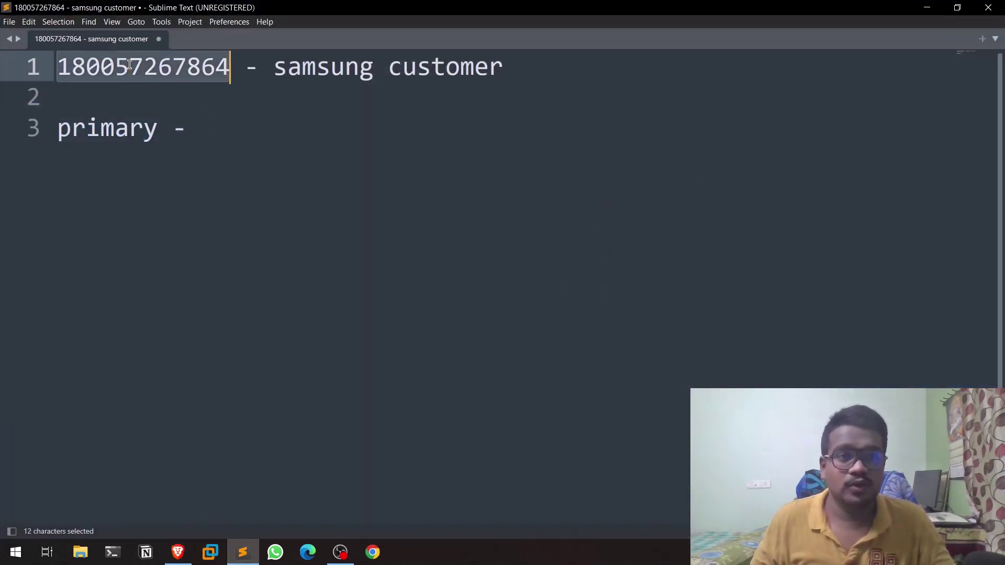
right_click(130, 68)
left_click(157, 105)
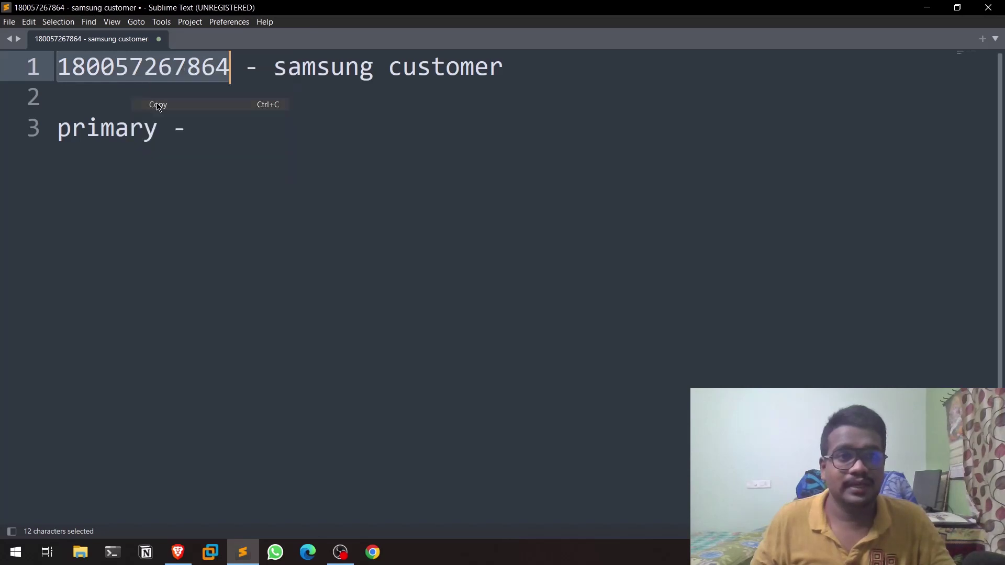
left_click(926, 7)
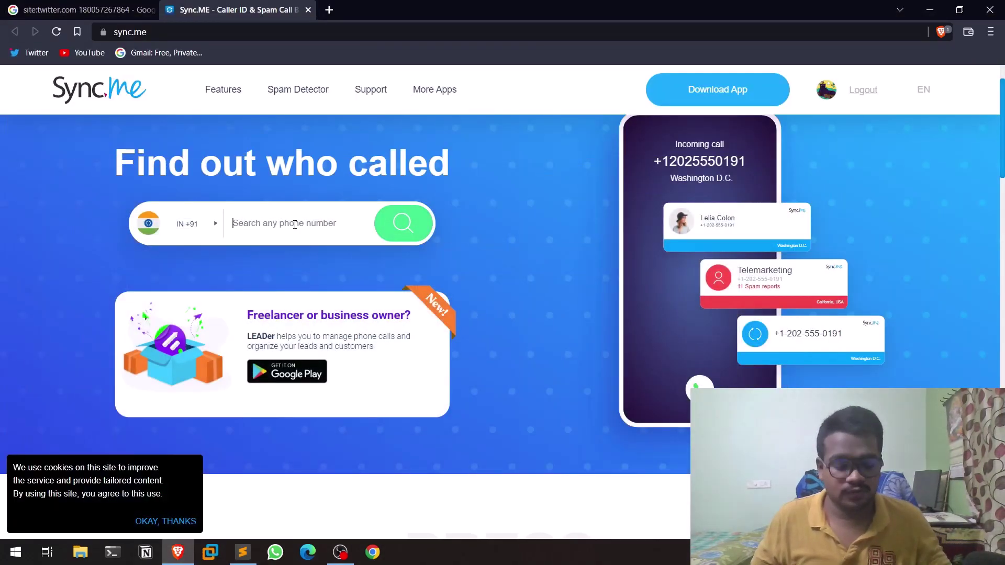
key("ctrl+v")
left_click(399, 235)
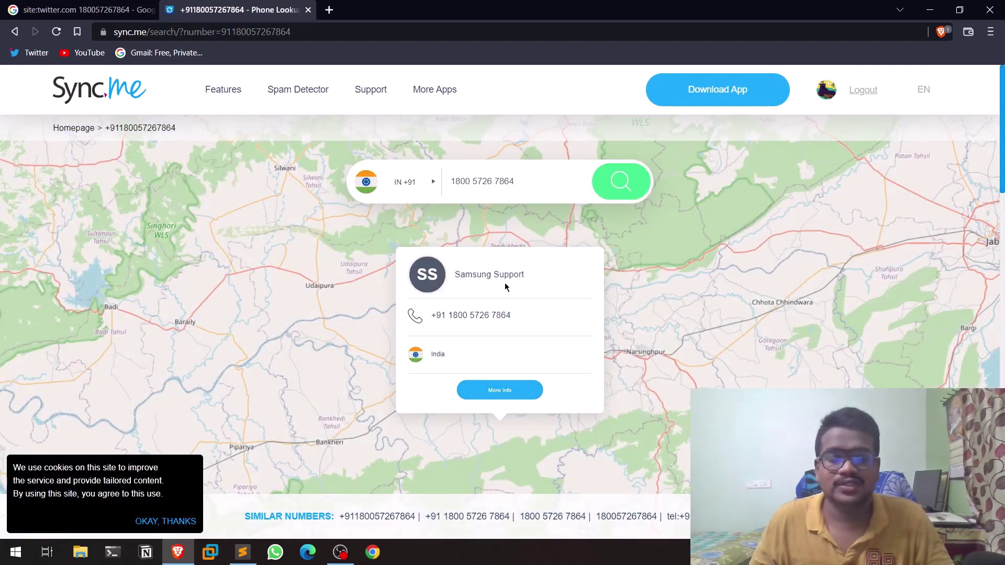
Request more info on the Sync.ME result, dismiss the app download prompt and look through the rest of the page.
left_click(487, 397)
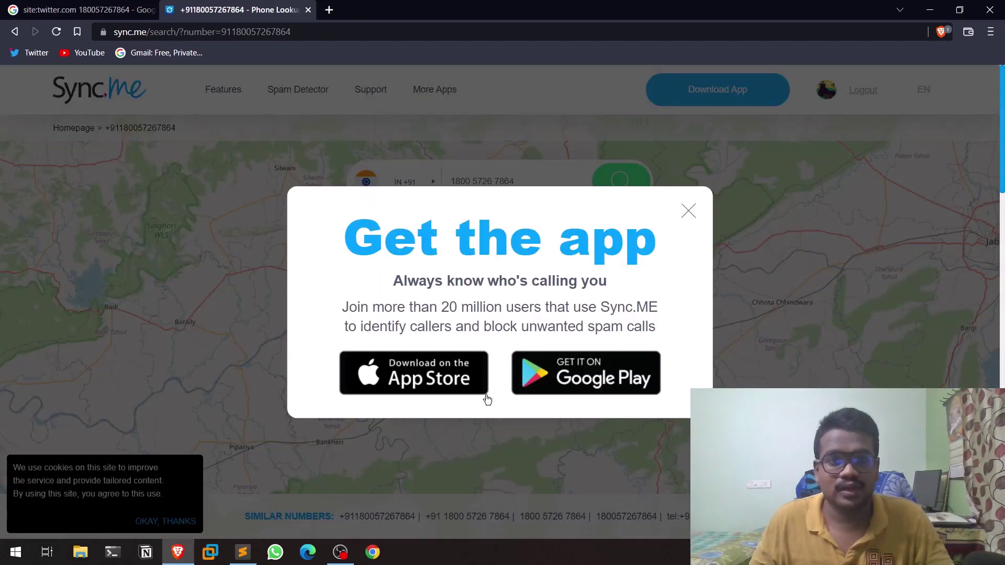
left_click(688, 212)
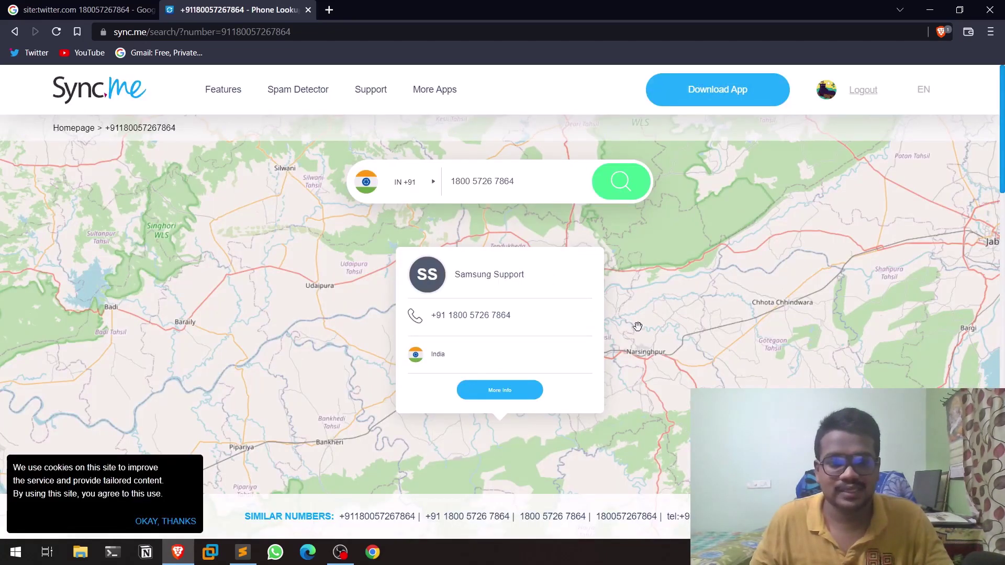
scroll(637, 325, "down", 5)
scroll(793, 348, "down", 10)
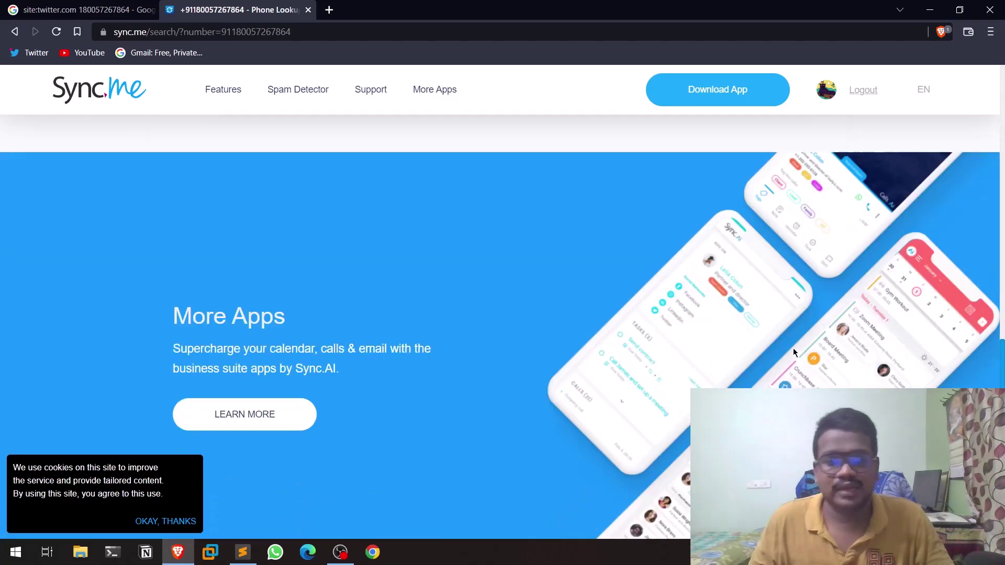
scroll(794, 351, "down", 3)
scroll(703, 348, "up", 15)
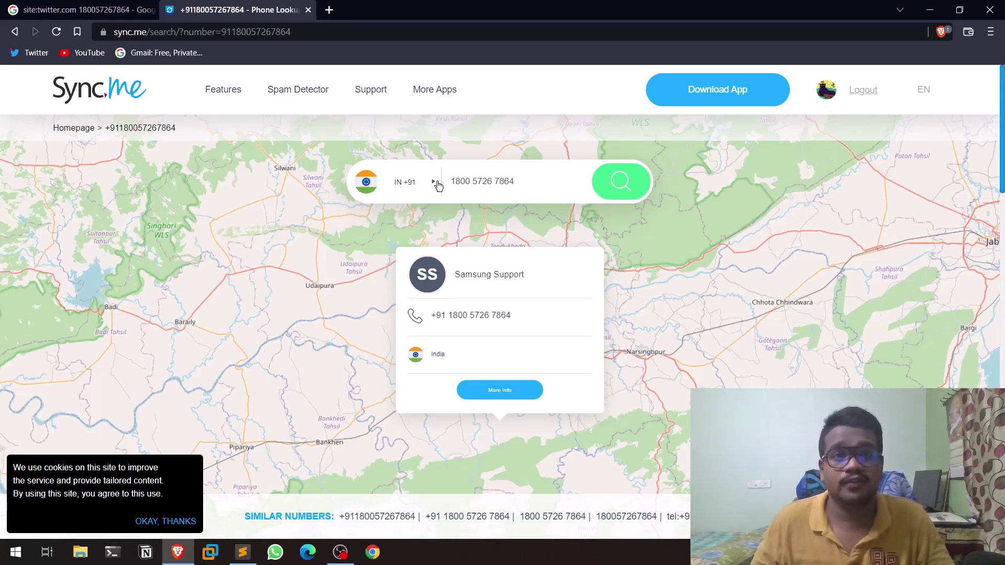
Search Google for "truecaller" in a new tab and open the official truecaller.com site.
left_click(335, 18)
type("t")
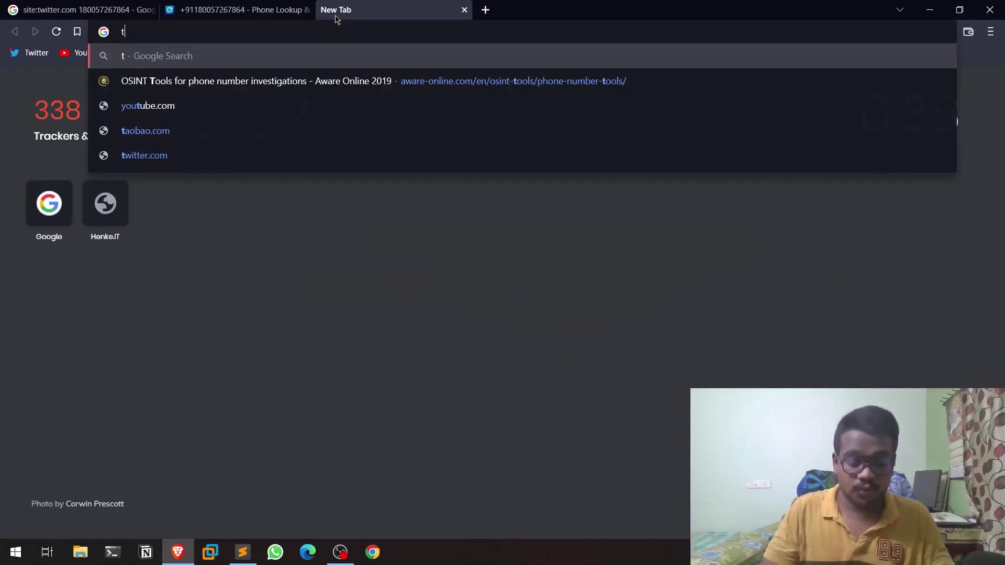
type("ru")
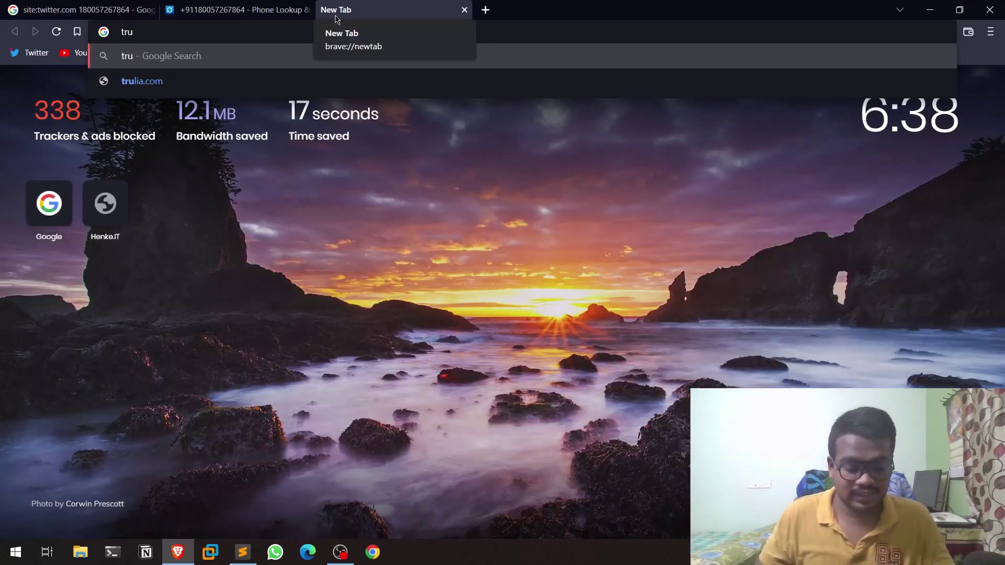
type("ecaller")
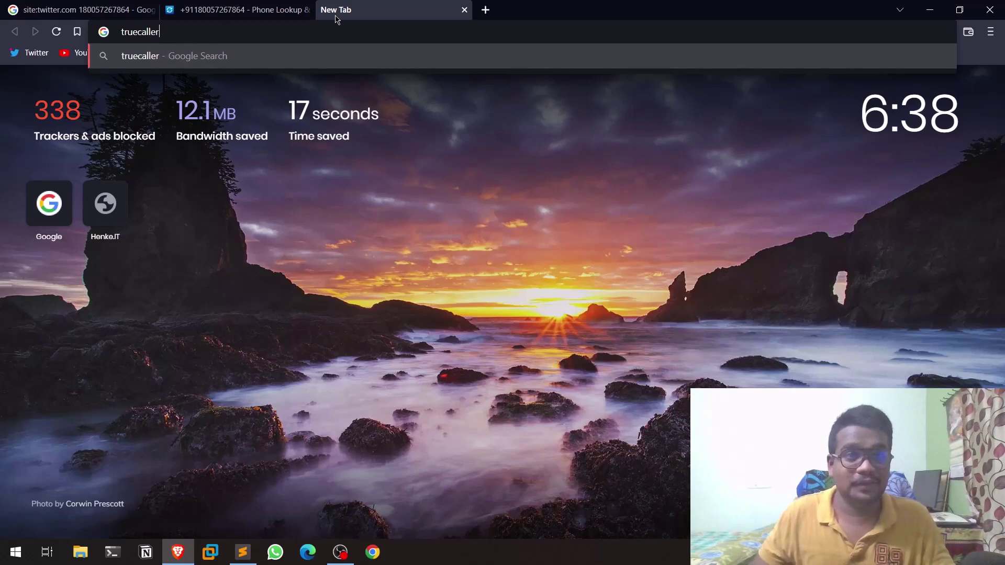
key("Return")
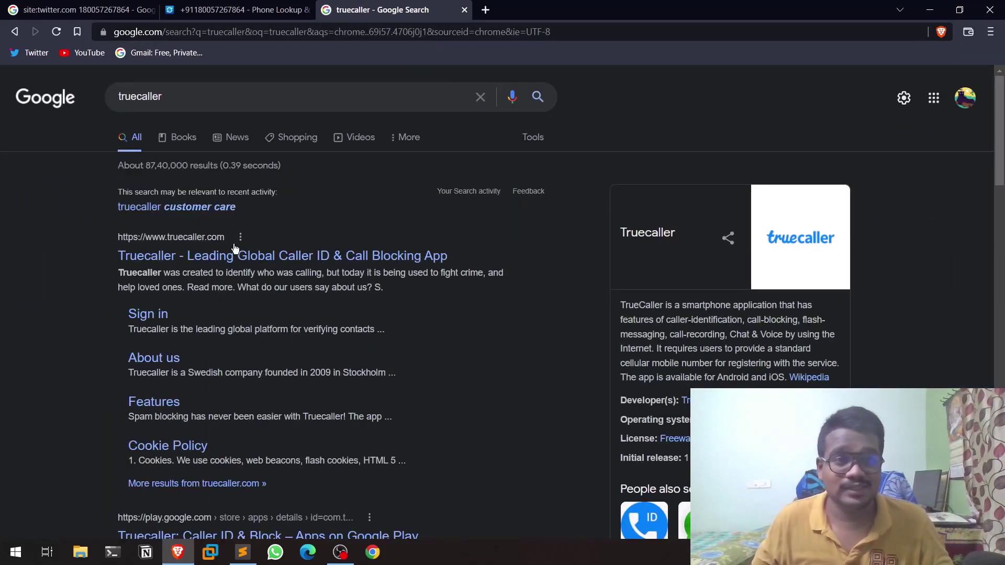
left_click(228, 255)
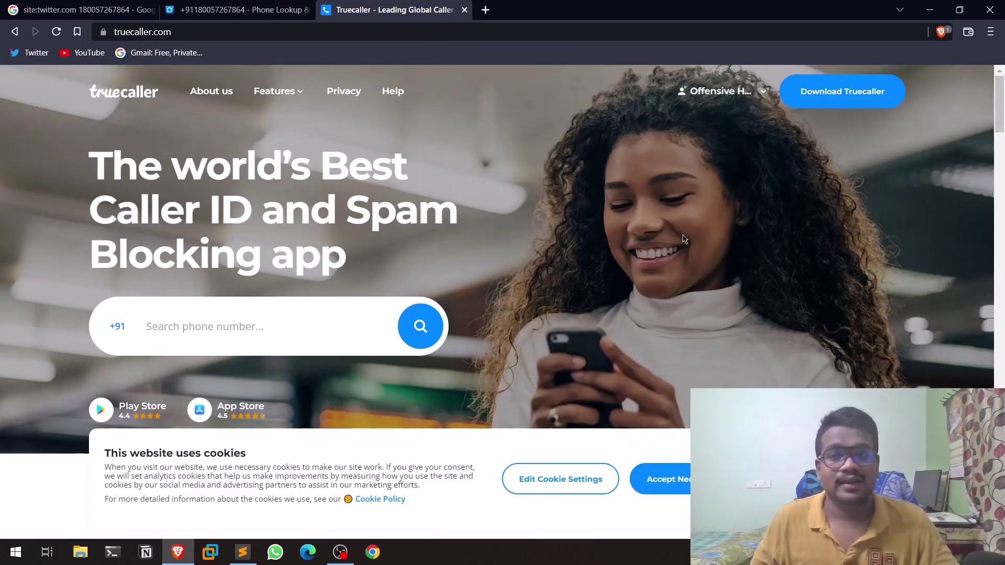
Look over the Truecaller home page, including its caller ID and spam blocking features.
scroll(544, 218, "down", 2)
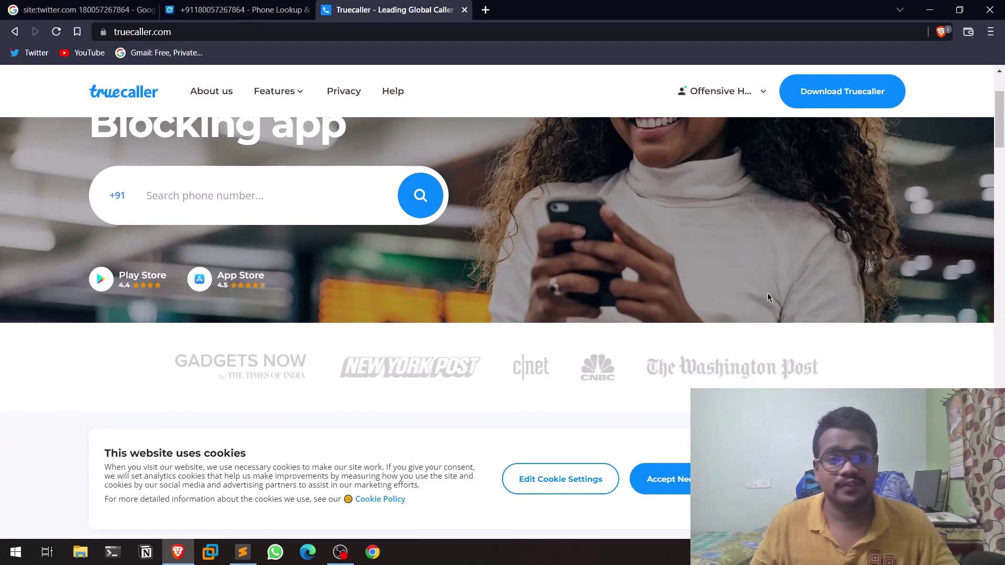
scroll(648, 291, "up", 2)
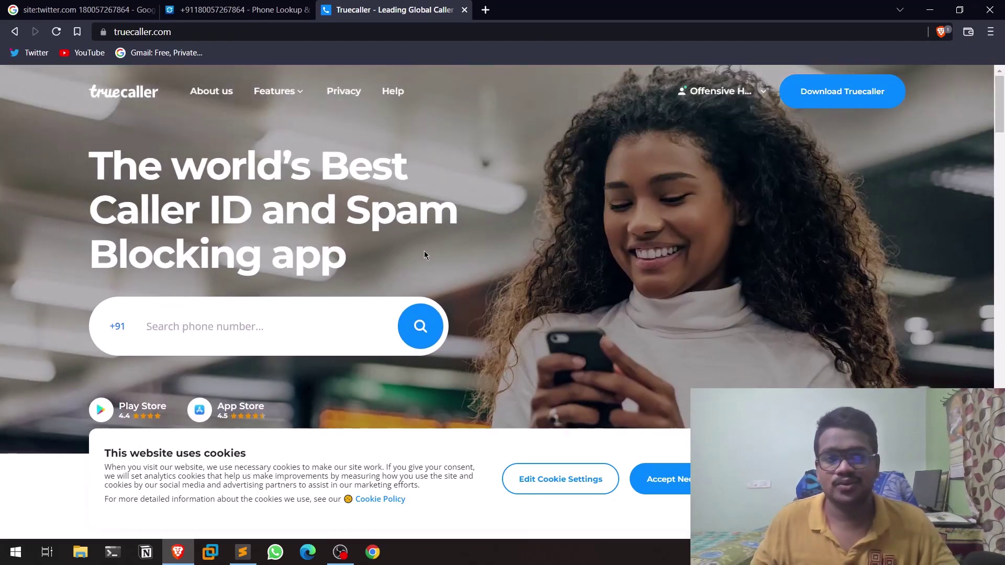
scroll(424, 250, "down", 7)
scroll(714, 289, "down", 2)
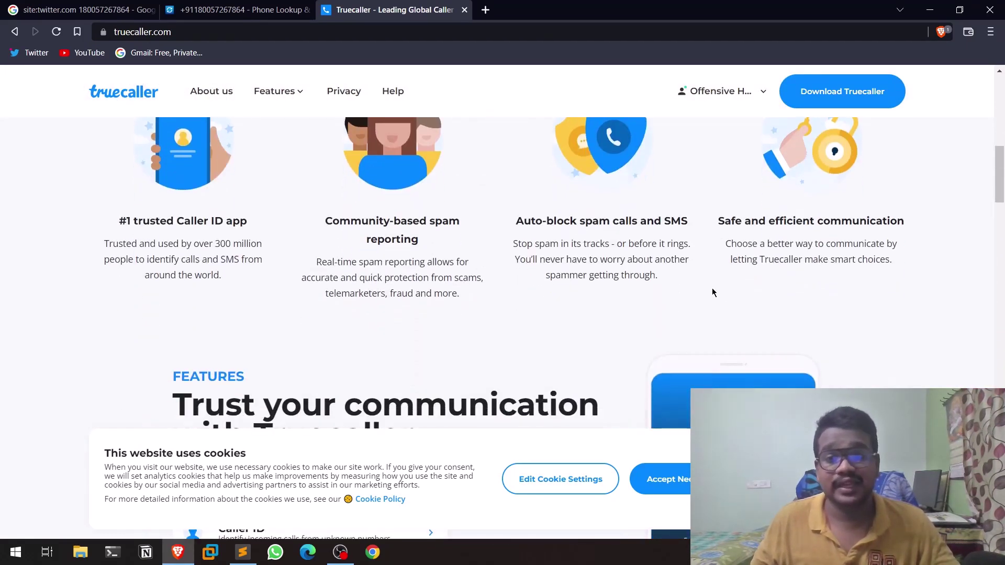
scroll(717, 288, "down", 3)
scroll(721, 288, "down", 5)
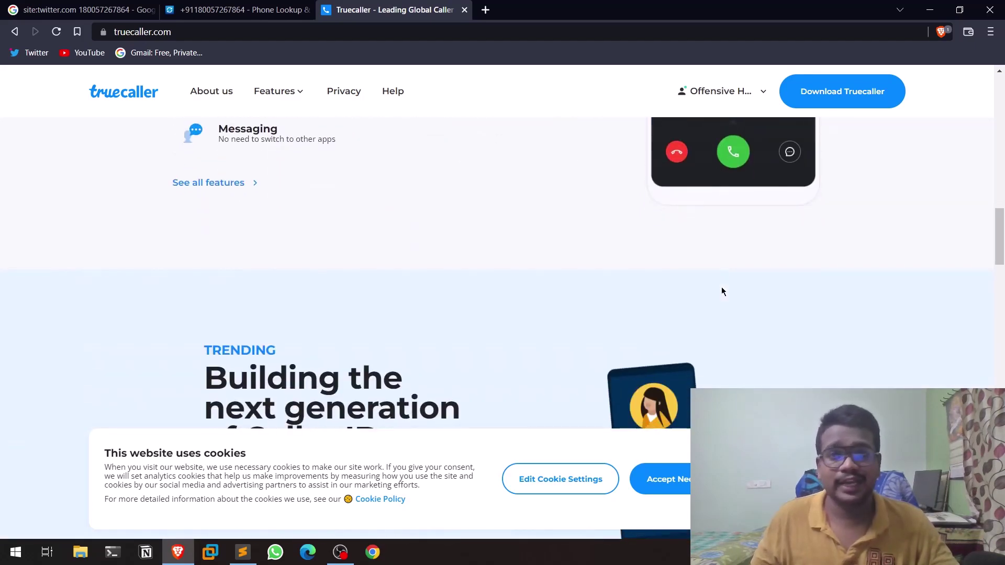
scroll(696, 359, "up", 15)
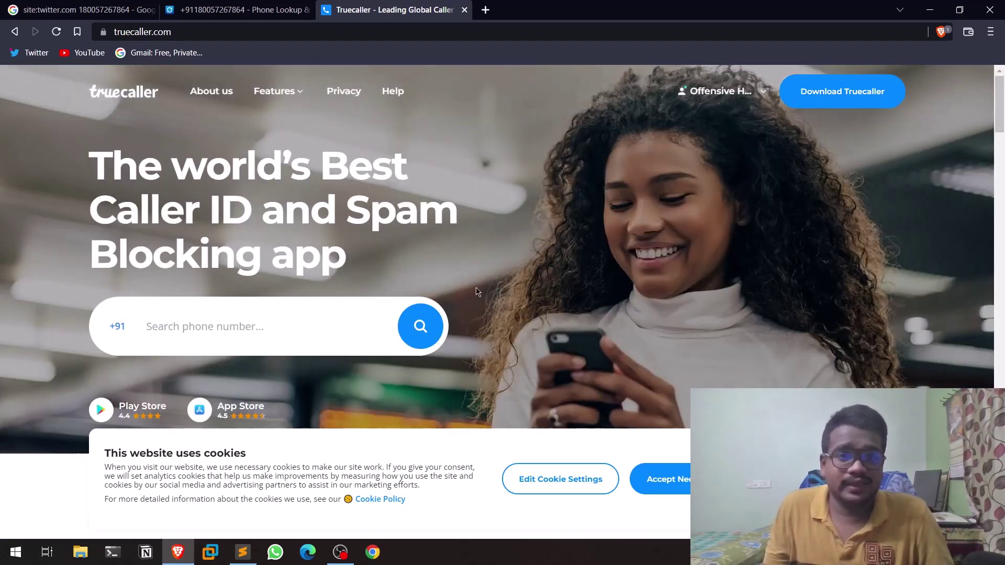
Look up the copied phone number on Truecaller with the +91 country code.
scroll(478, 291, "down", 2)
left_click(289, 190)
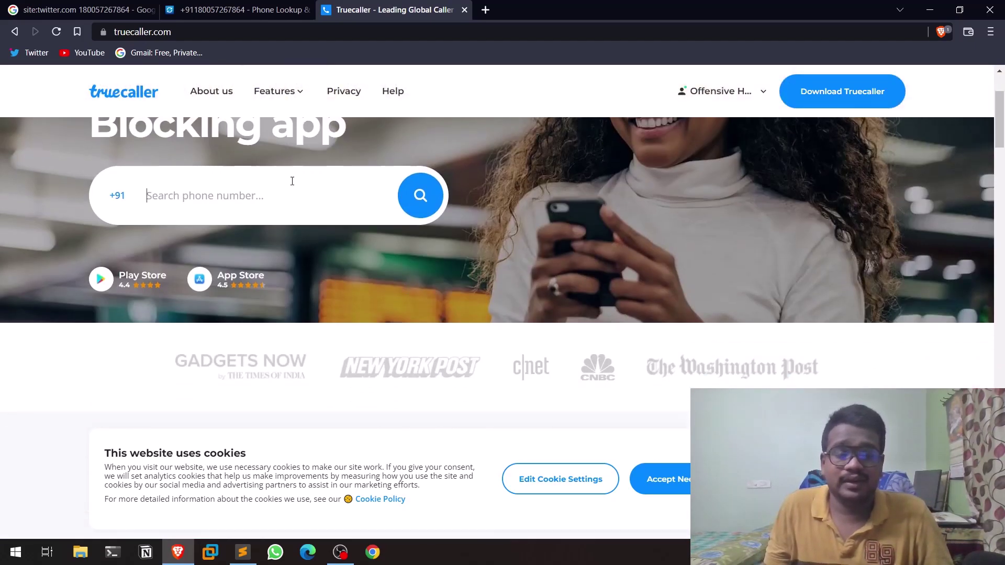
key("ctrl+v")
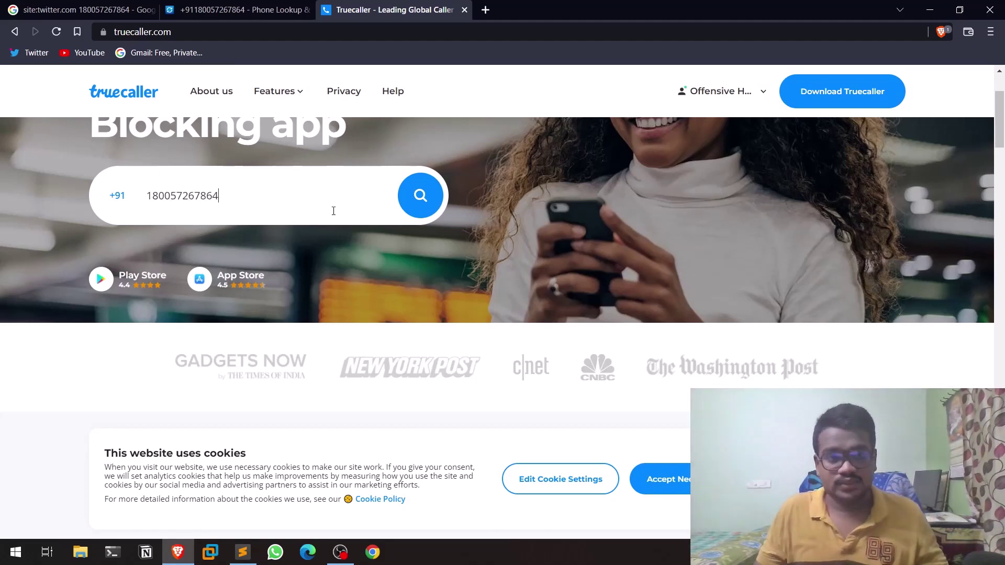
left_click(422, 205)
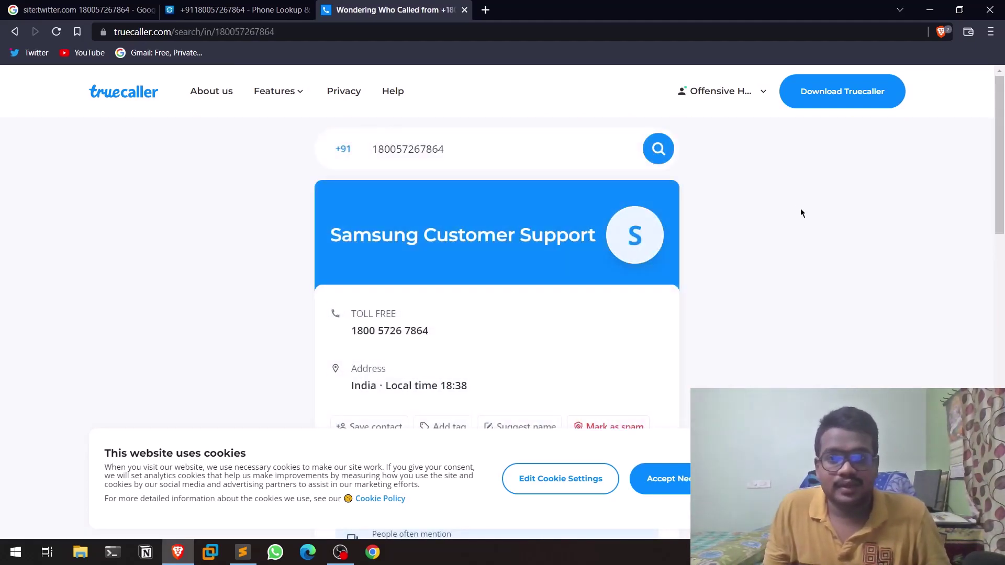
Accept the cookie notice on Truecaller and read the user comments on the phone number's listing.
scroll(801, 211, "down", 3)
scroll(730, 242, "up", 1)
scroll(731, 242, "up", 1)
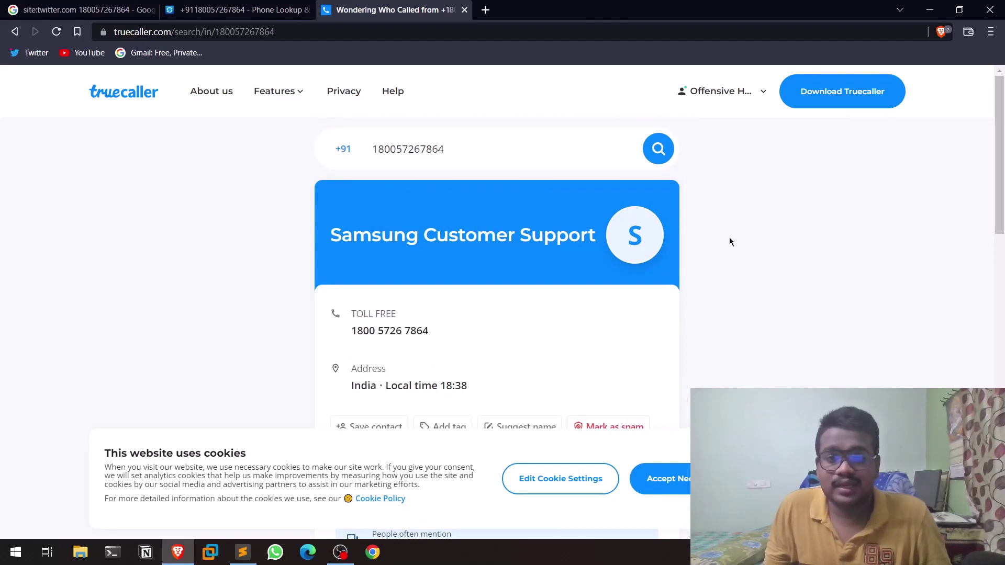
left_click(660, 478)
scroll(882, 356, "down", 2)
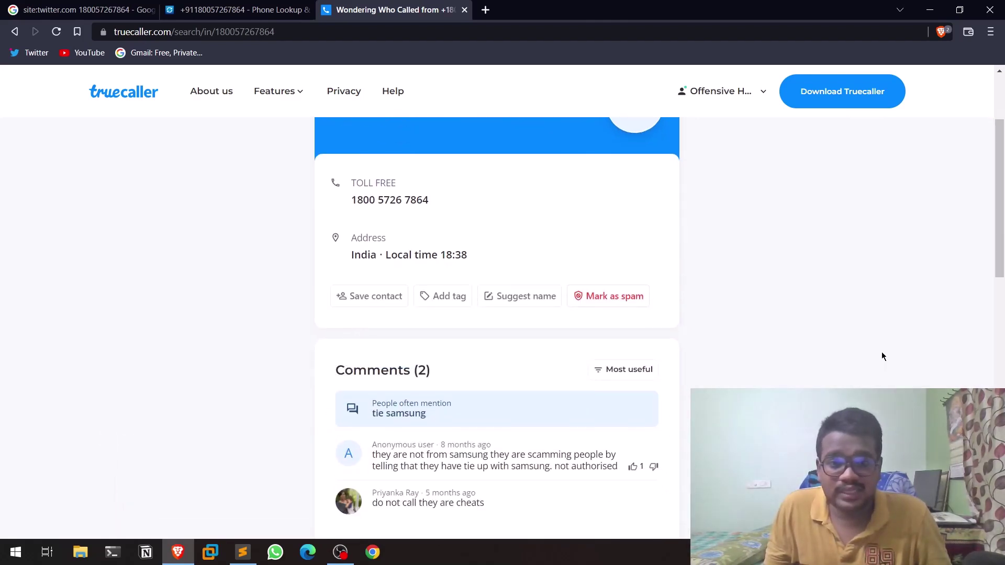
scroll(882, 357, "down", 2)
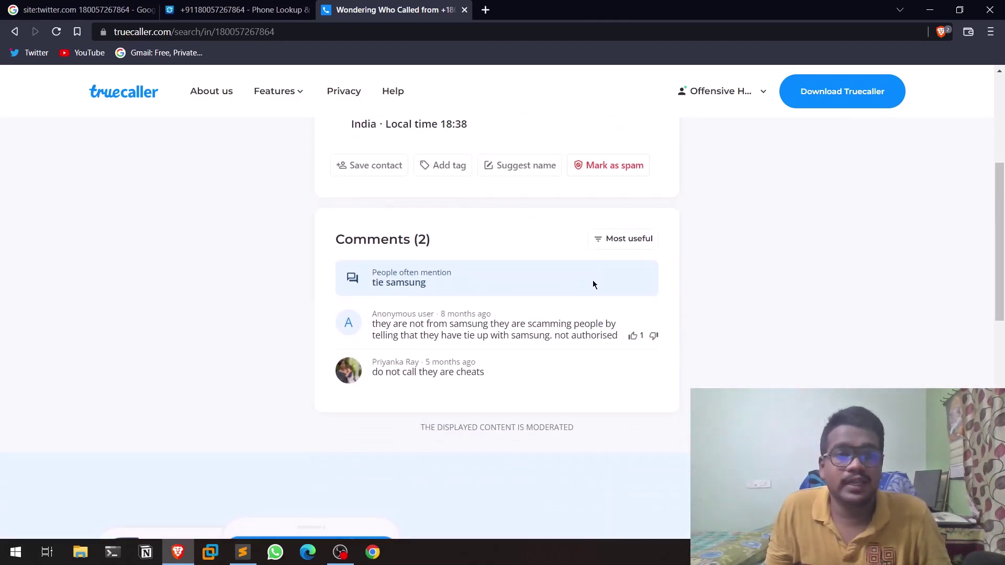
Compare the Sync.ME result with the Truecaller listing, checking the name, address and user comments.
left_click(199, 5)
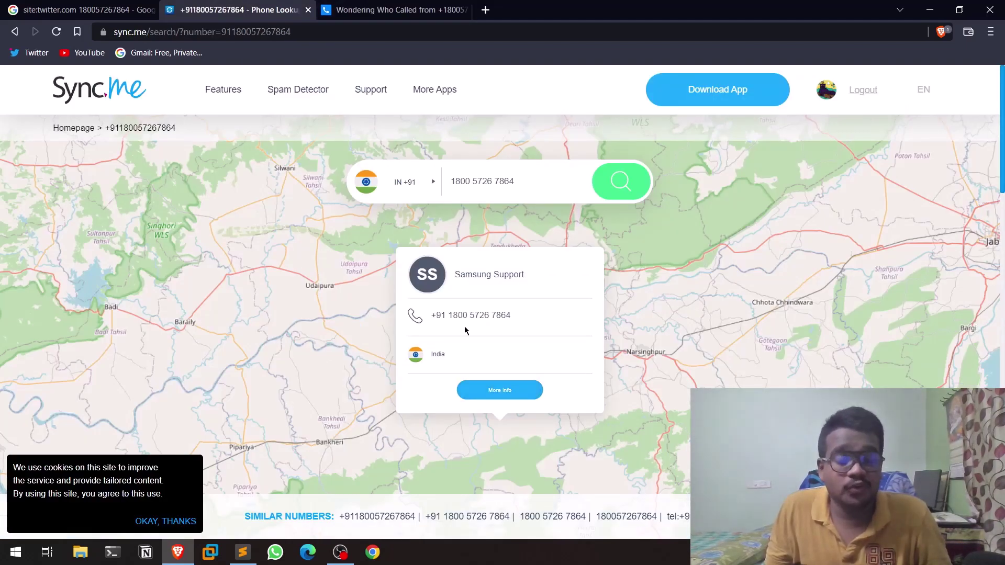
key("ctrl+Tab")
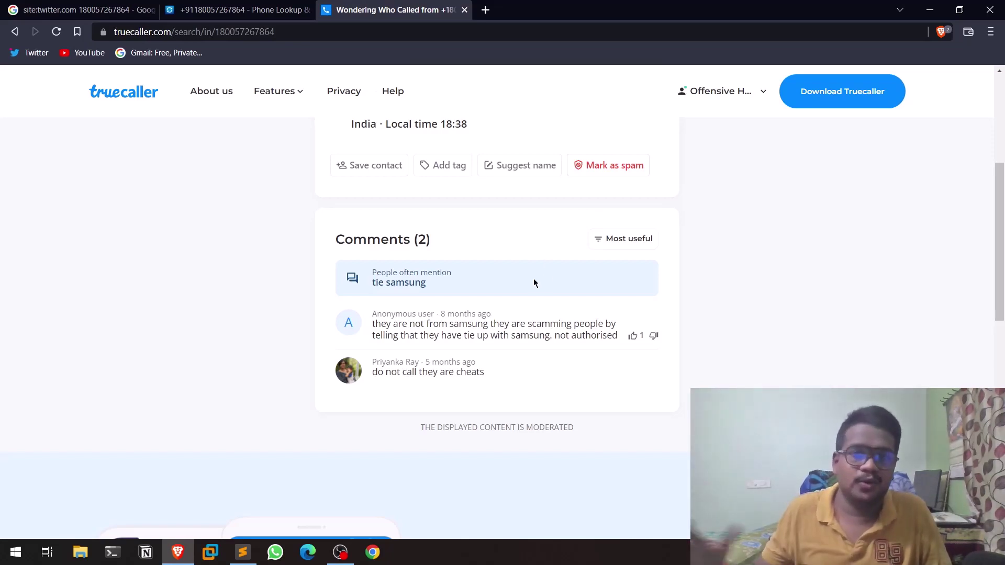
scroll(725, 318, "up", 5)
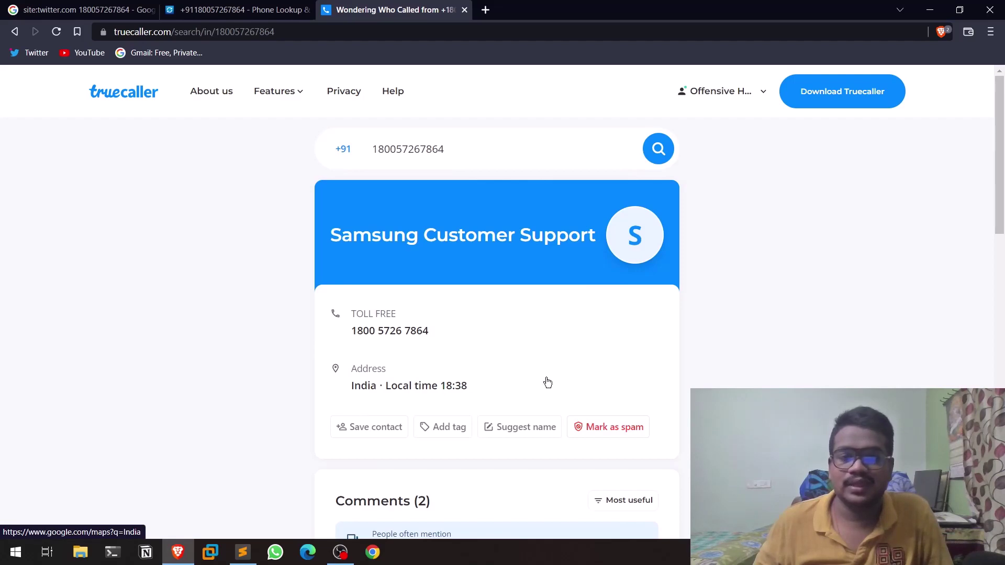
scroll(578, 383, "down", 5)
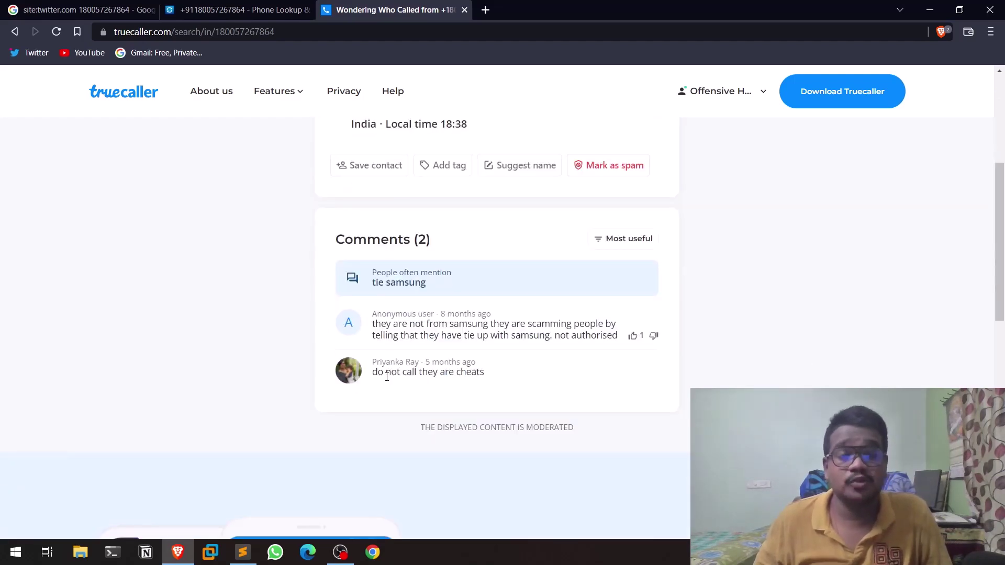
scroll(386, 377, "up", 5)
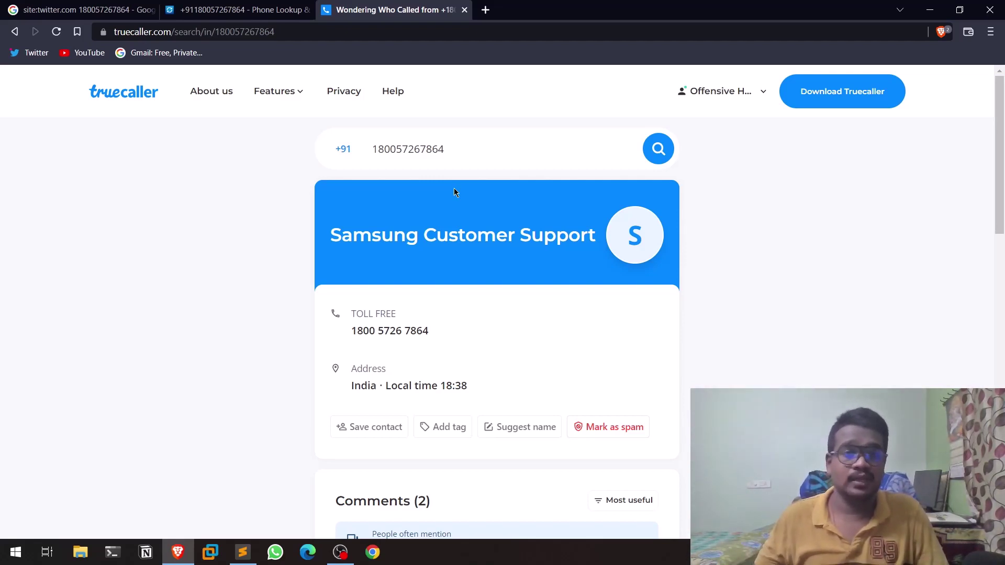
scroll(783, 199, "down", 3)
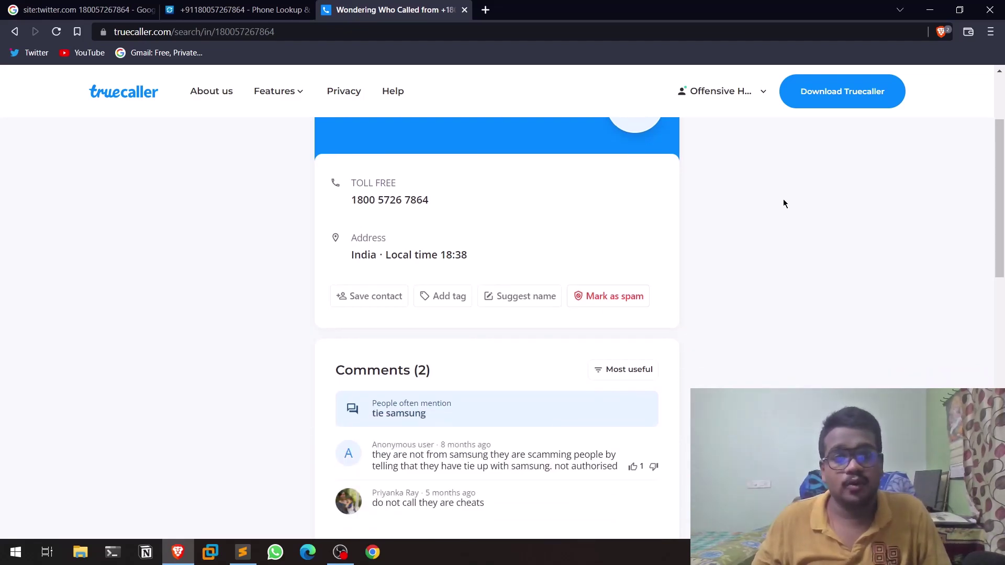
scroll(784, 204, "down", 2)
scroll(784, 204, "down", 4)
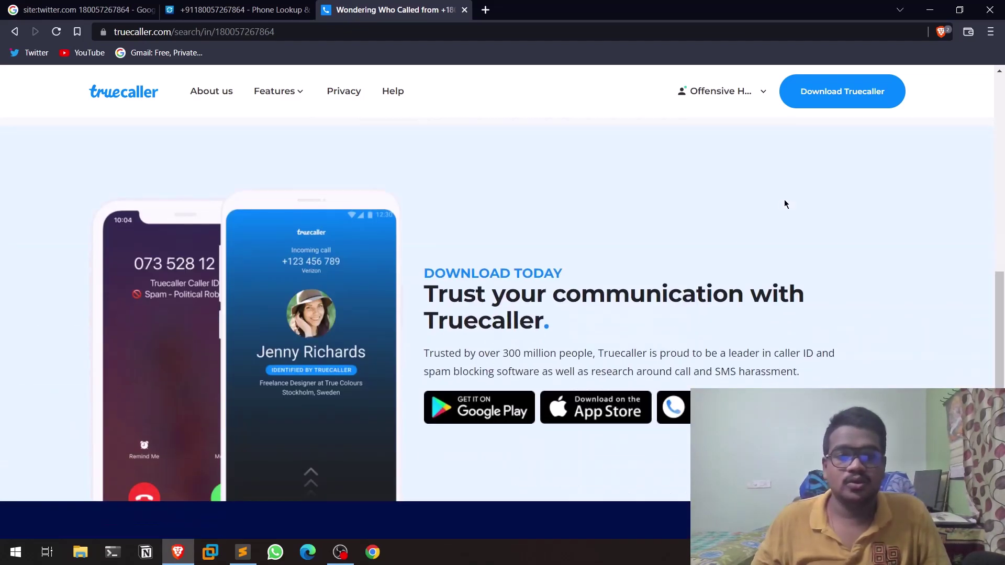